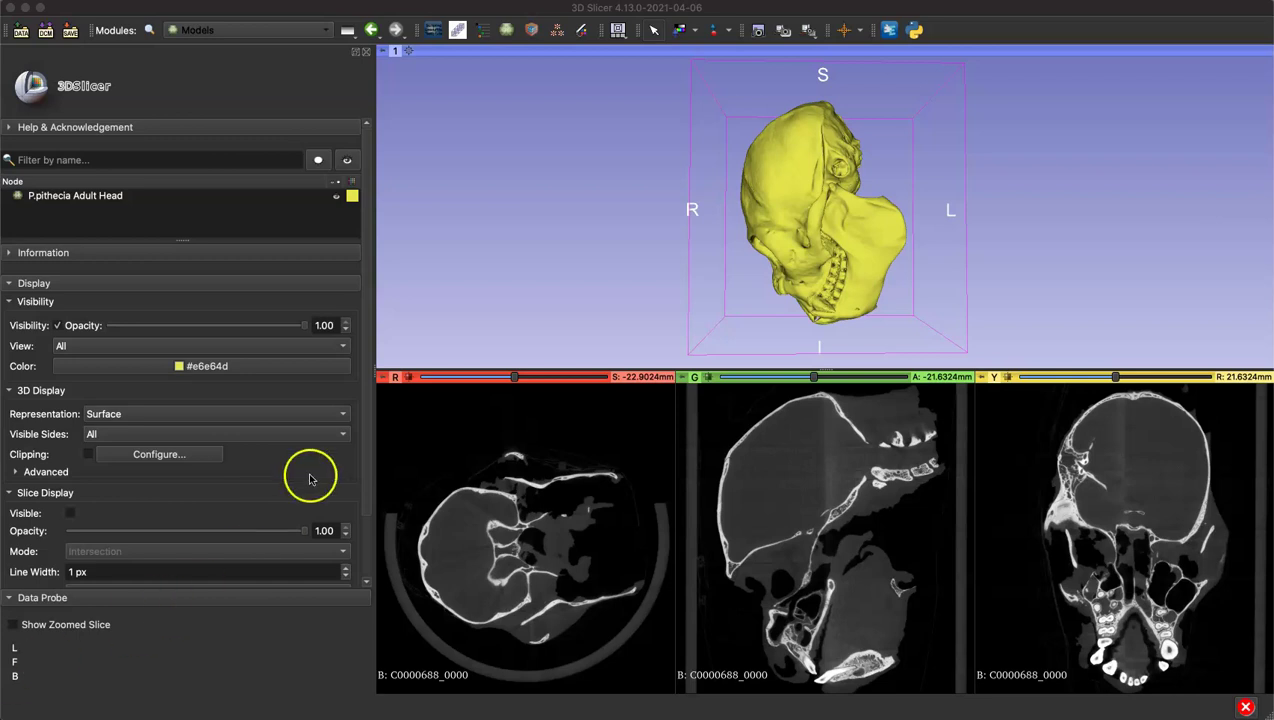
- Hide the 3D cube and the 3D axis labels in the 3D view
mouse_move(383, 55)
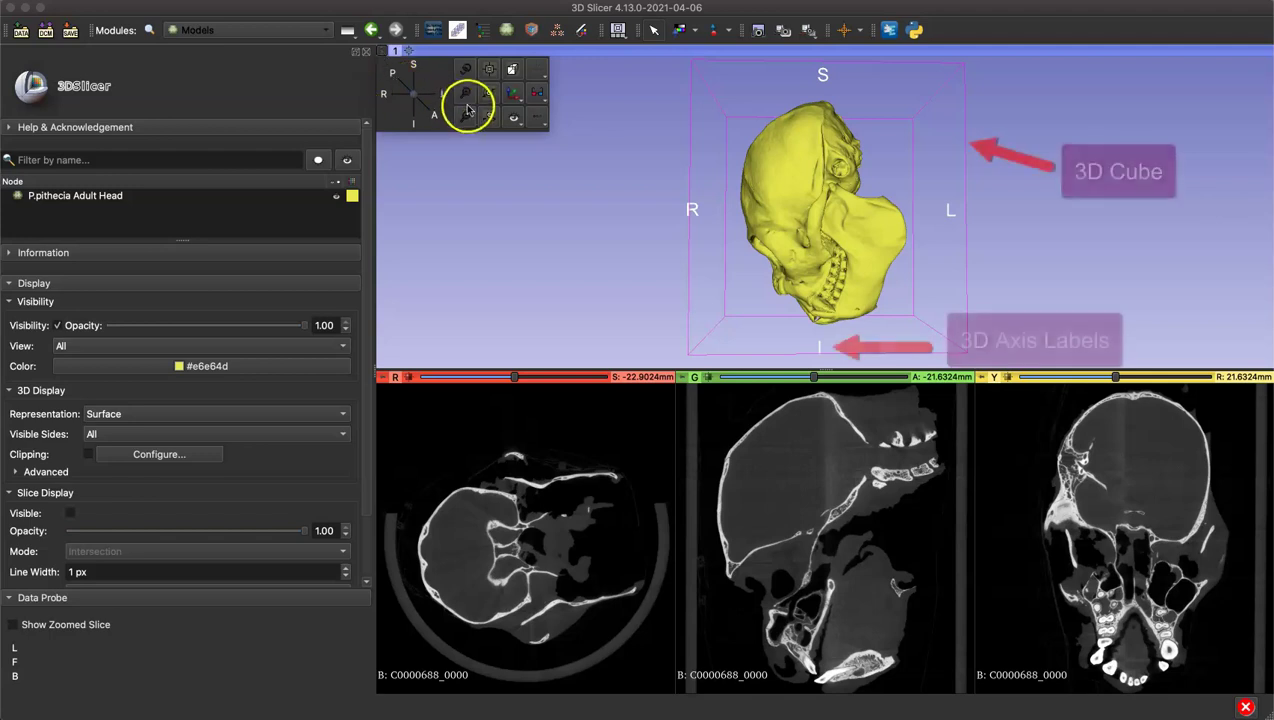
click(513, 119)
click(524, 140)
click(513, 119)
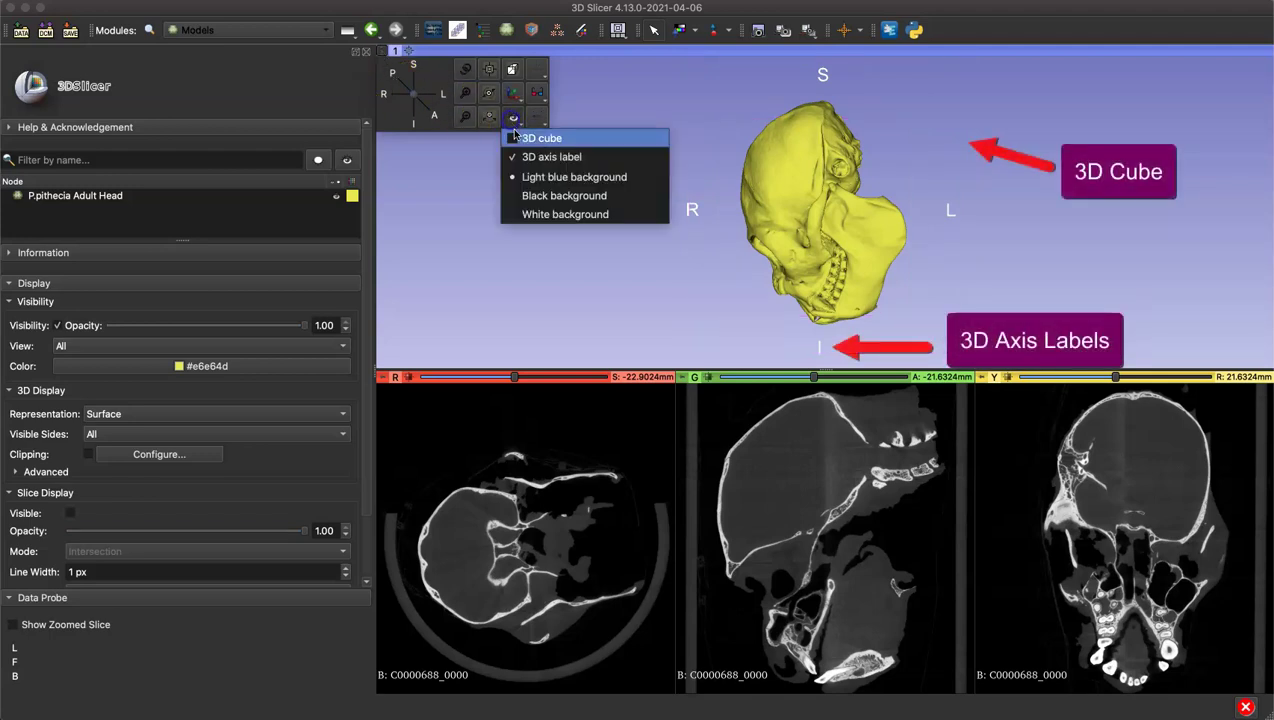
click(527, 157)
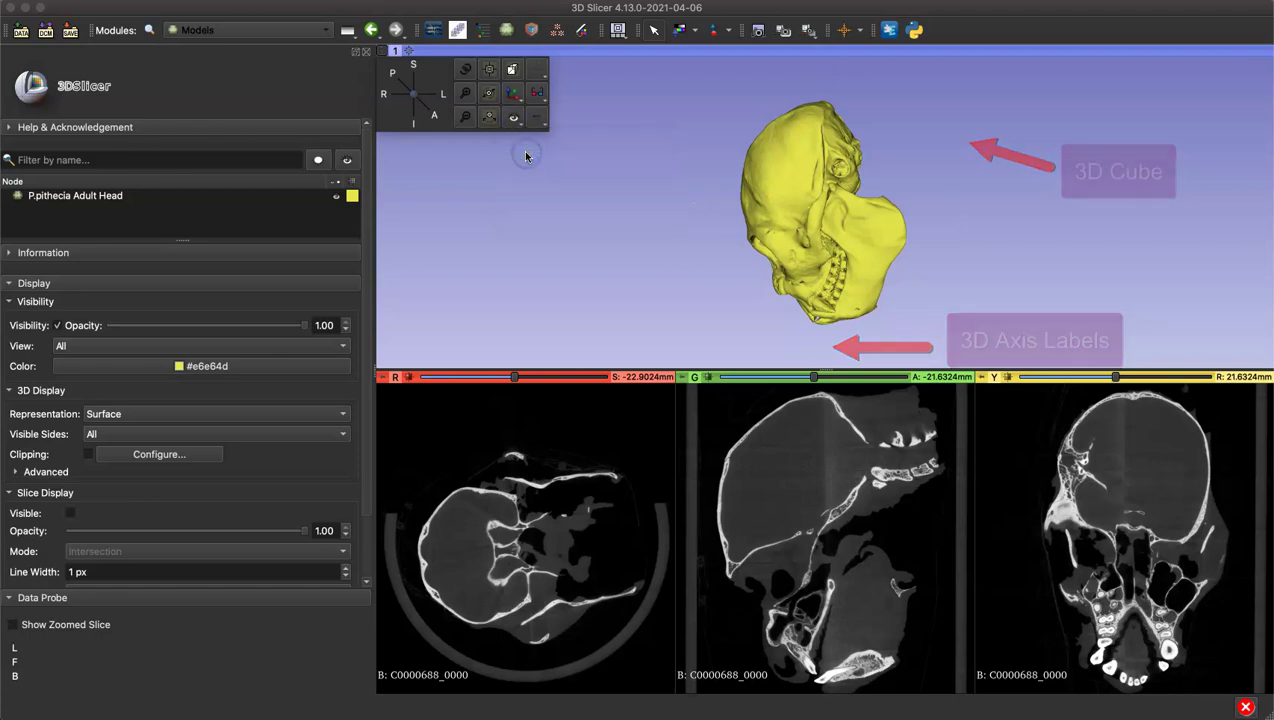
- Switch the 3D view to orthographic projection, center it and turn the enlarged skull to a side view
click(512, 69)
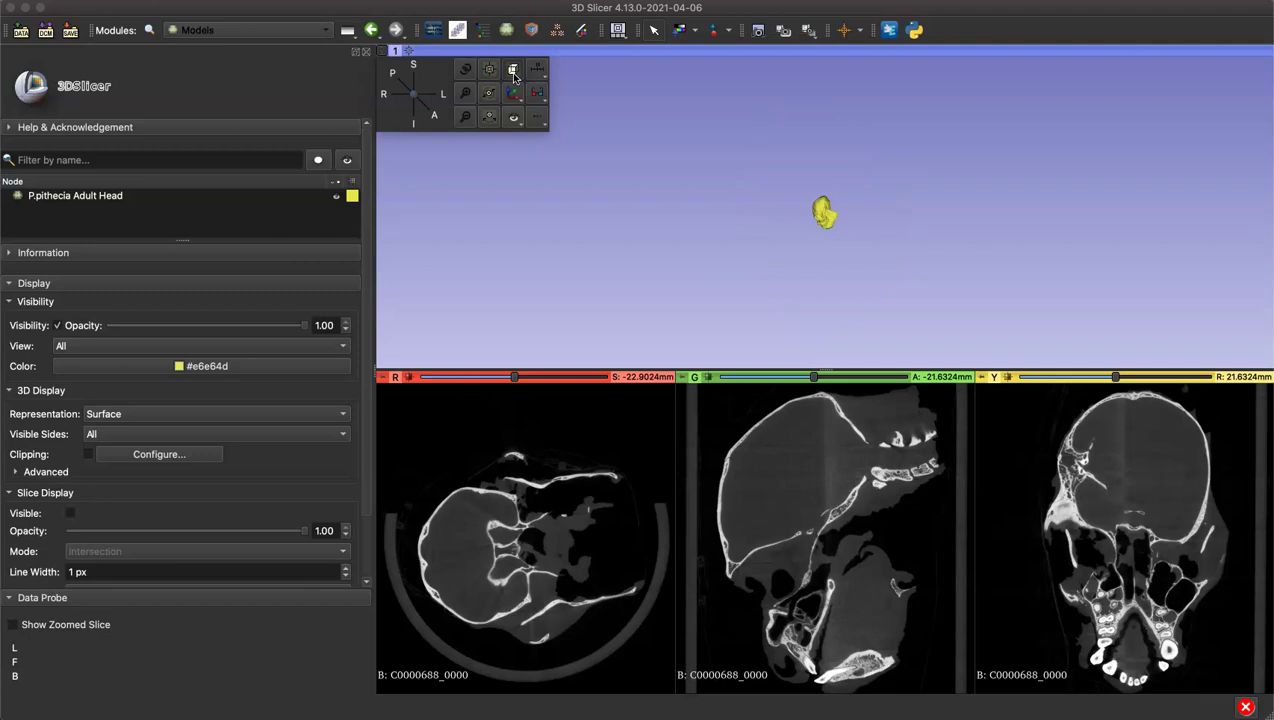
click(381, 51)
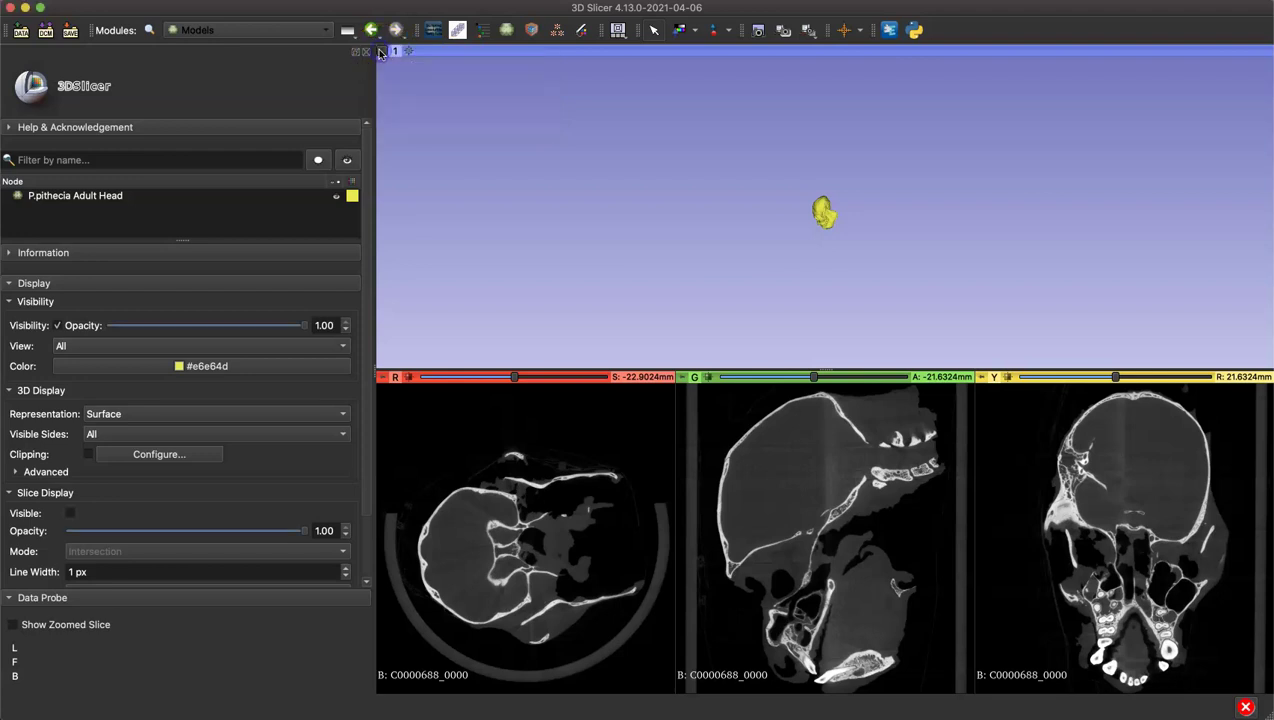
click(384, 51)
click(410, 53)
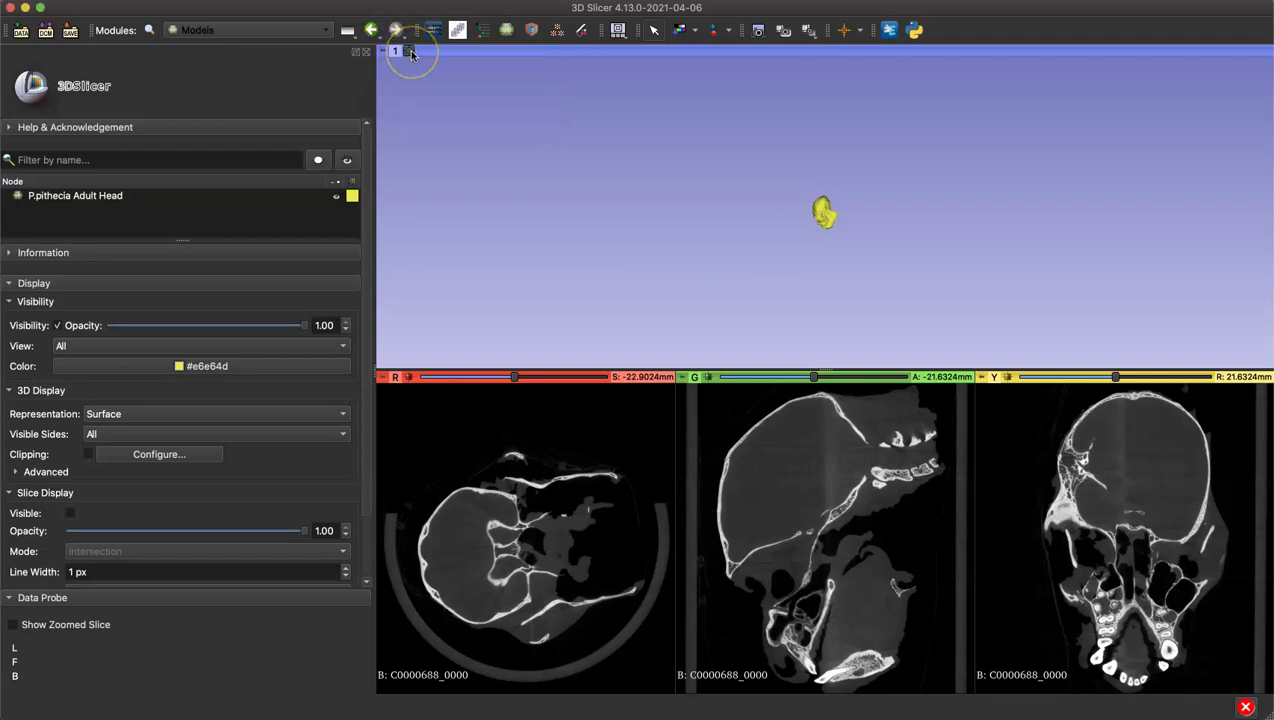
click(411, 53)
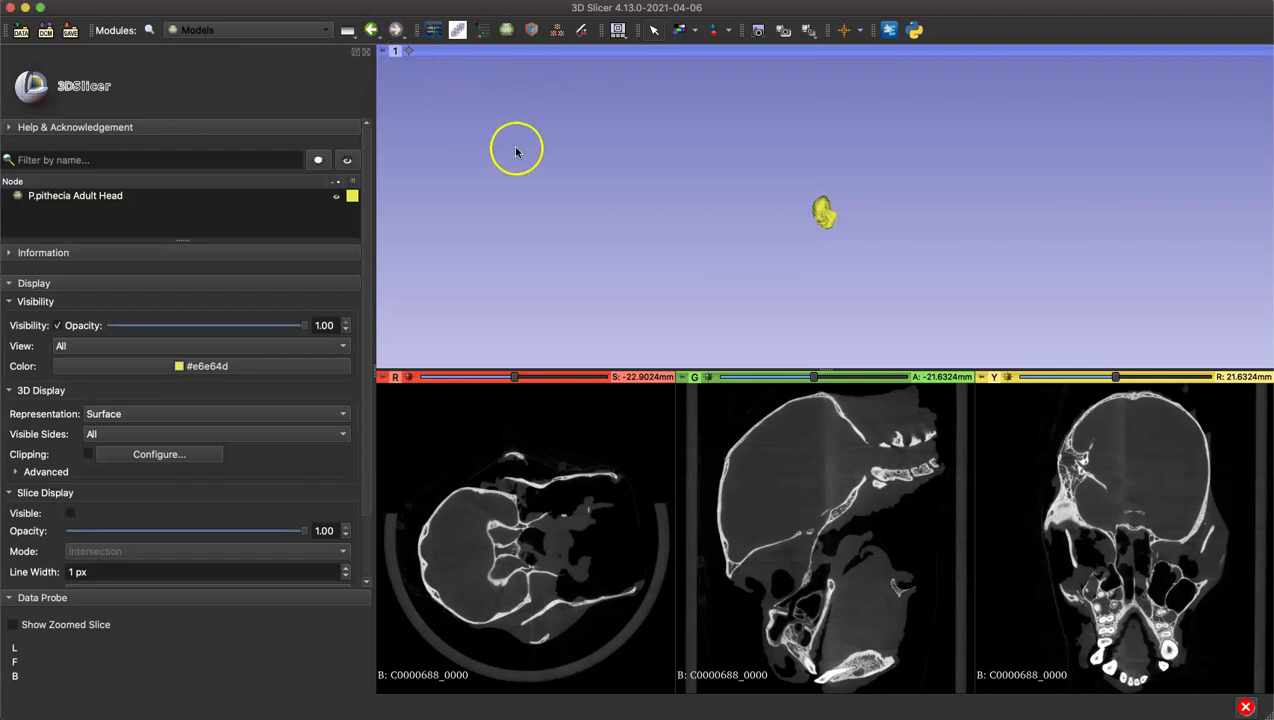
scroll(742, 258, up, 8)
drag(742, 258, 523, 210)
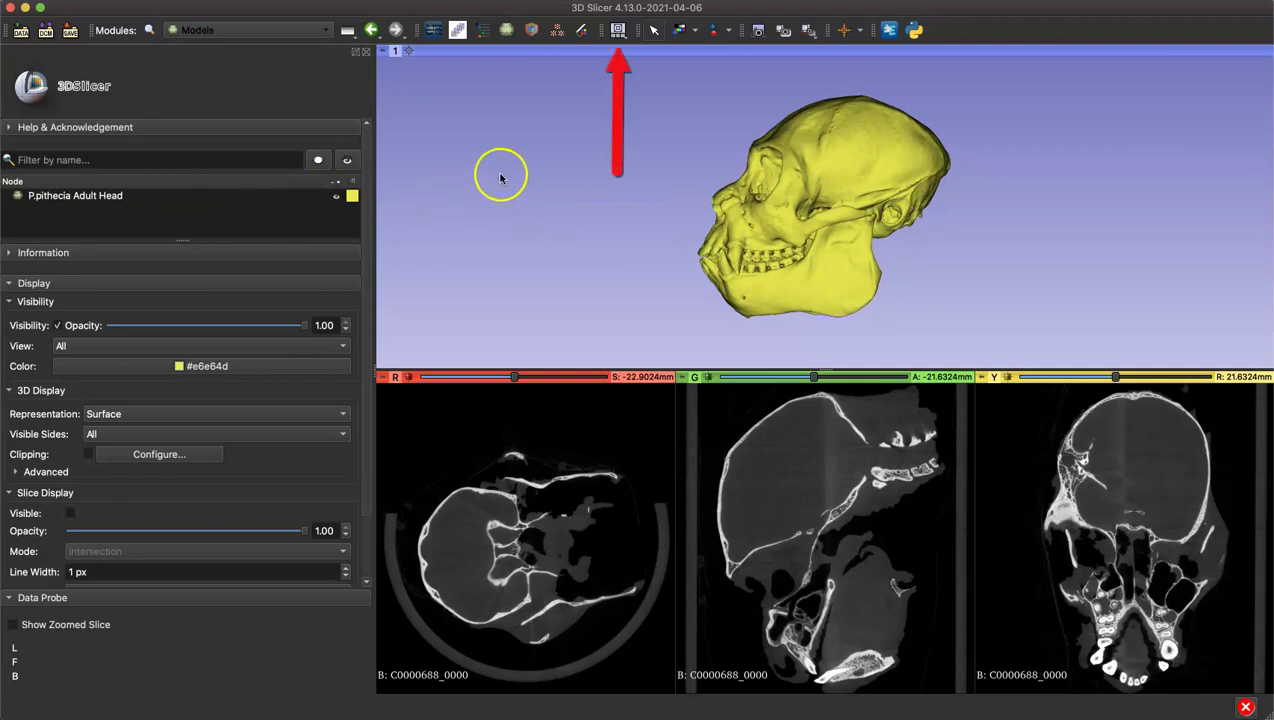
- View the skull in the 3D only layout, then restore the Conventional layout
click(618, 30)
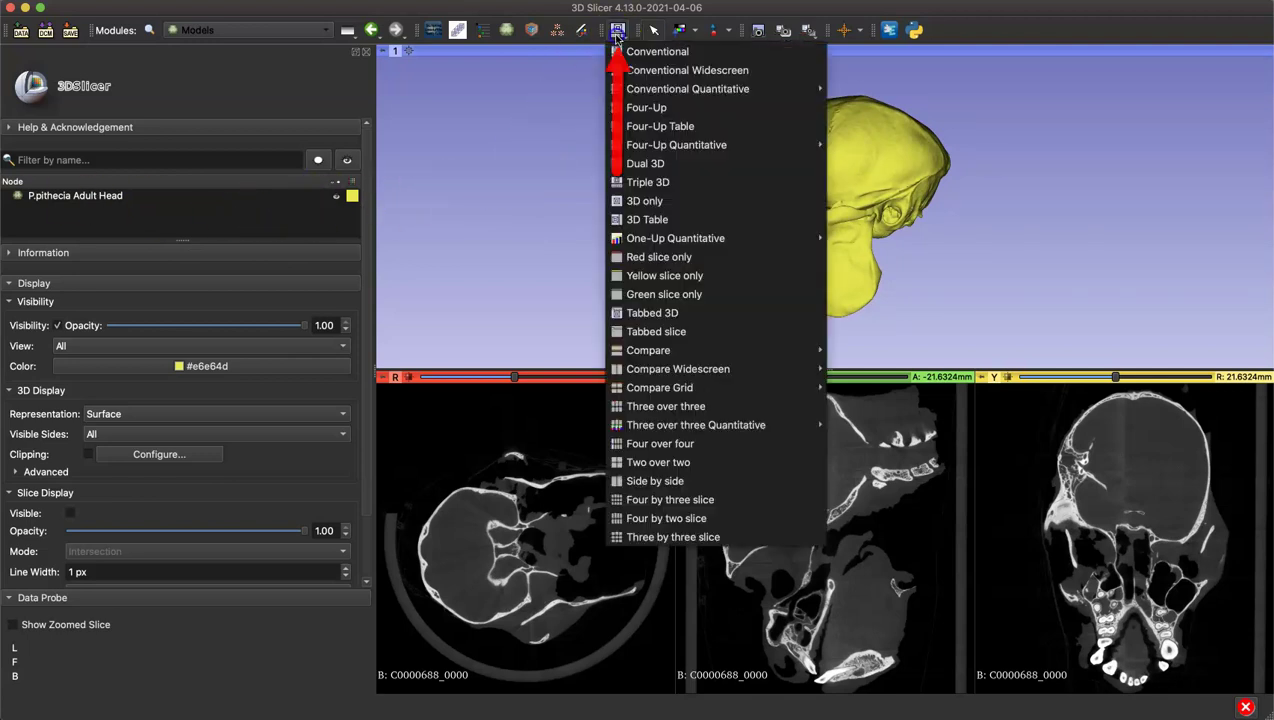
click(655, 200)
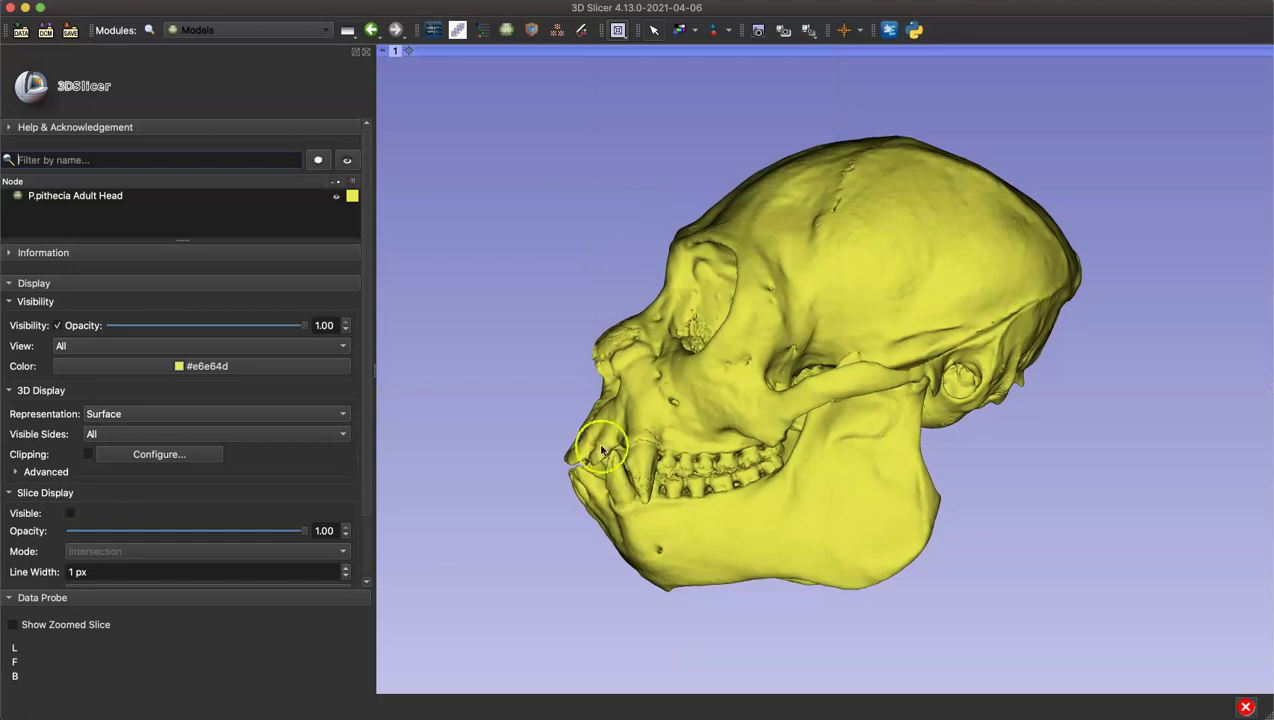
drag(601, 529, 642, 596)
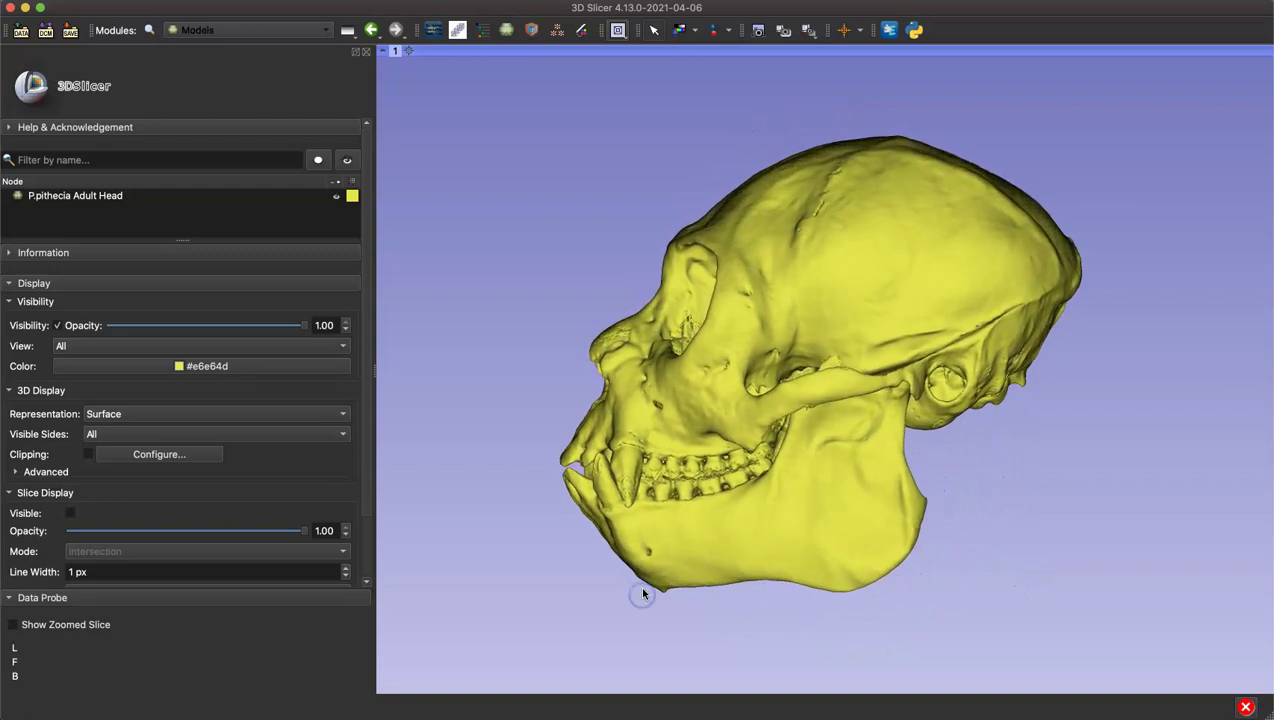
click(616, 30)
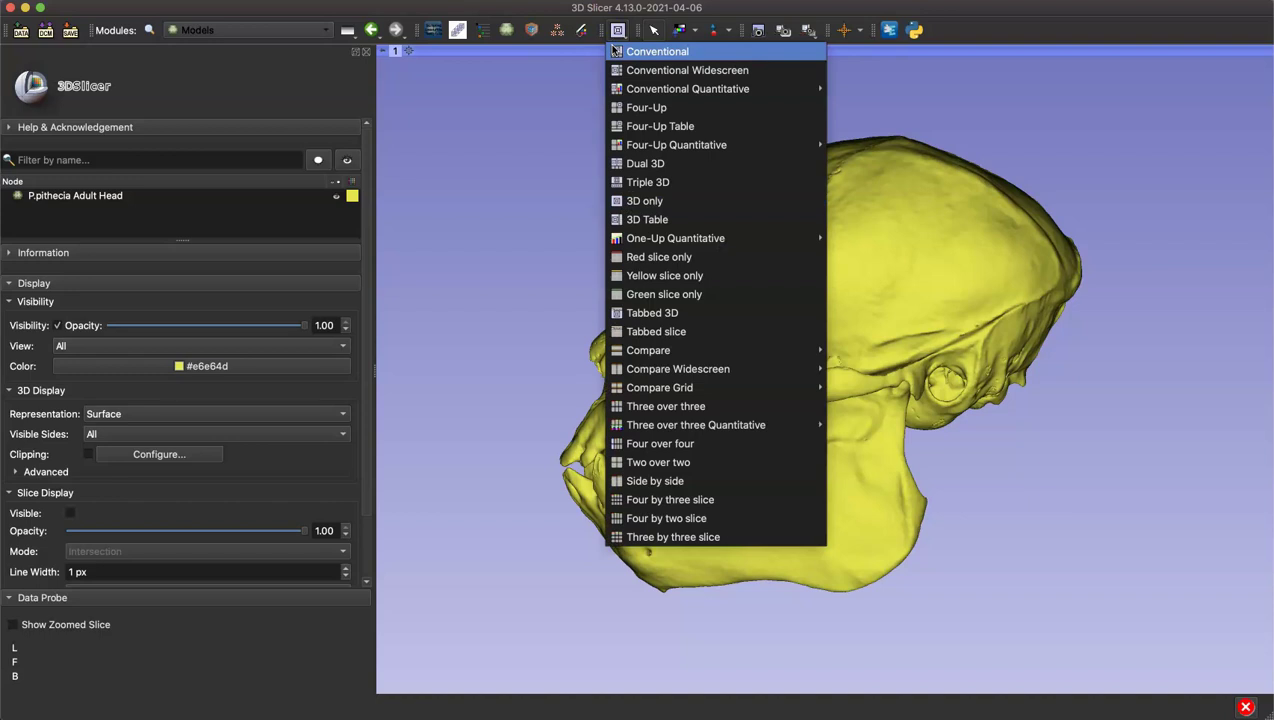
click(640, 51)
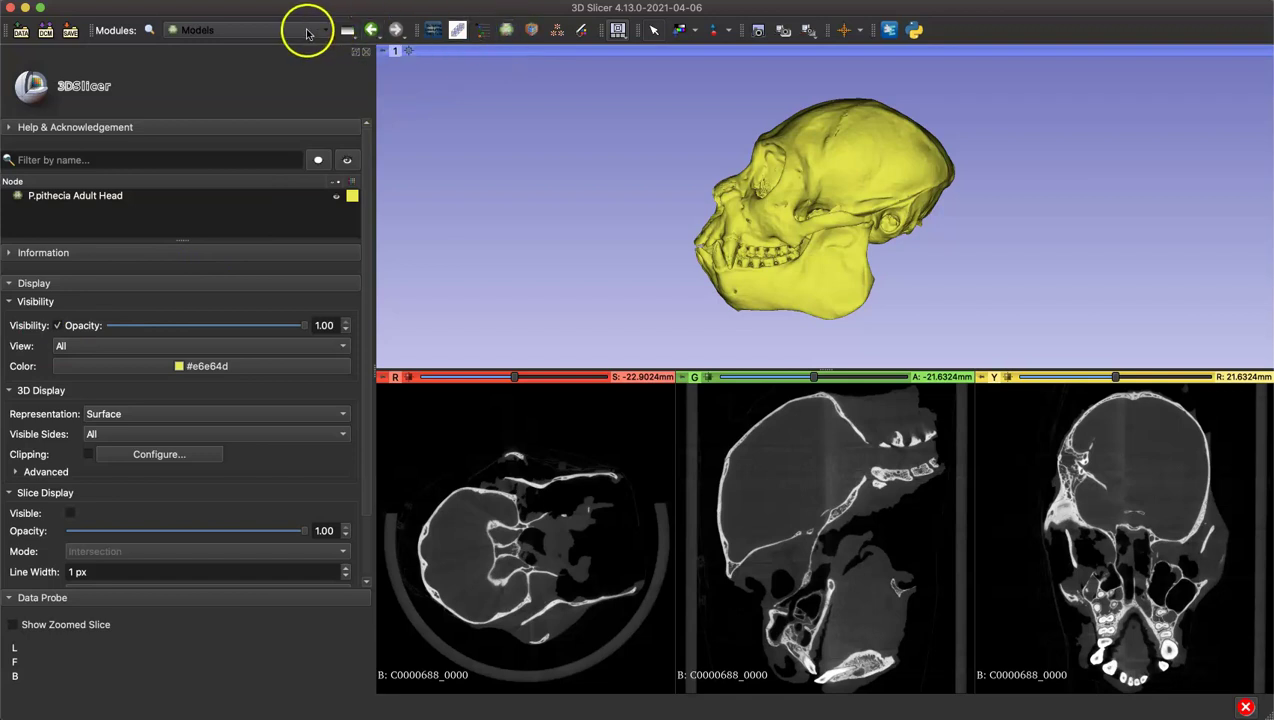
- Hide the P.pithecia Adult Head model in the Models module
click(306, 32)
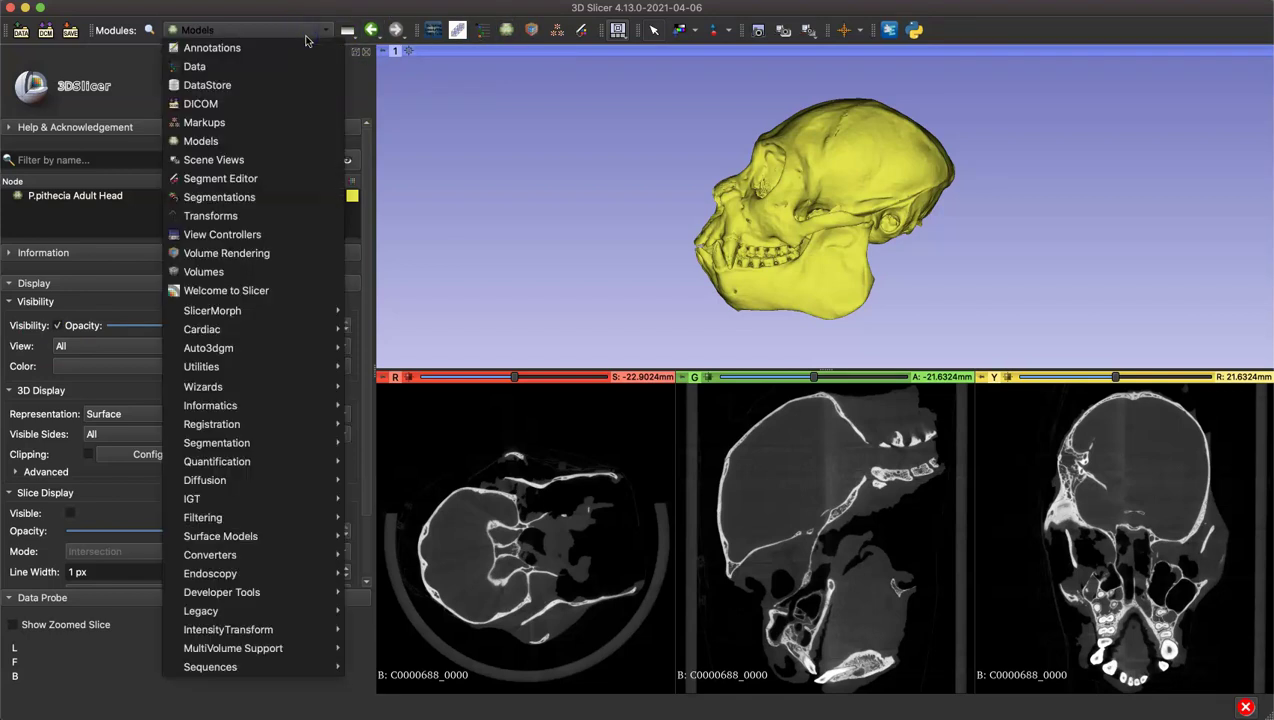
click(262, 140)
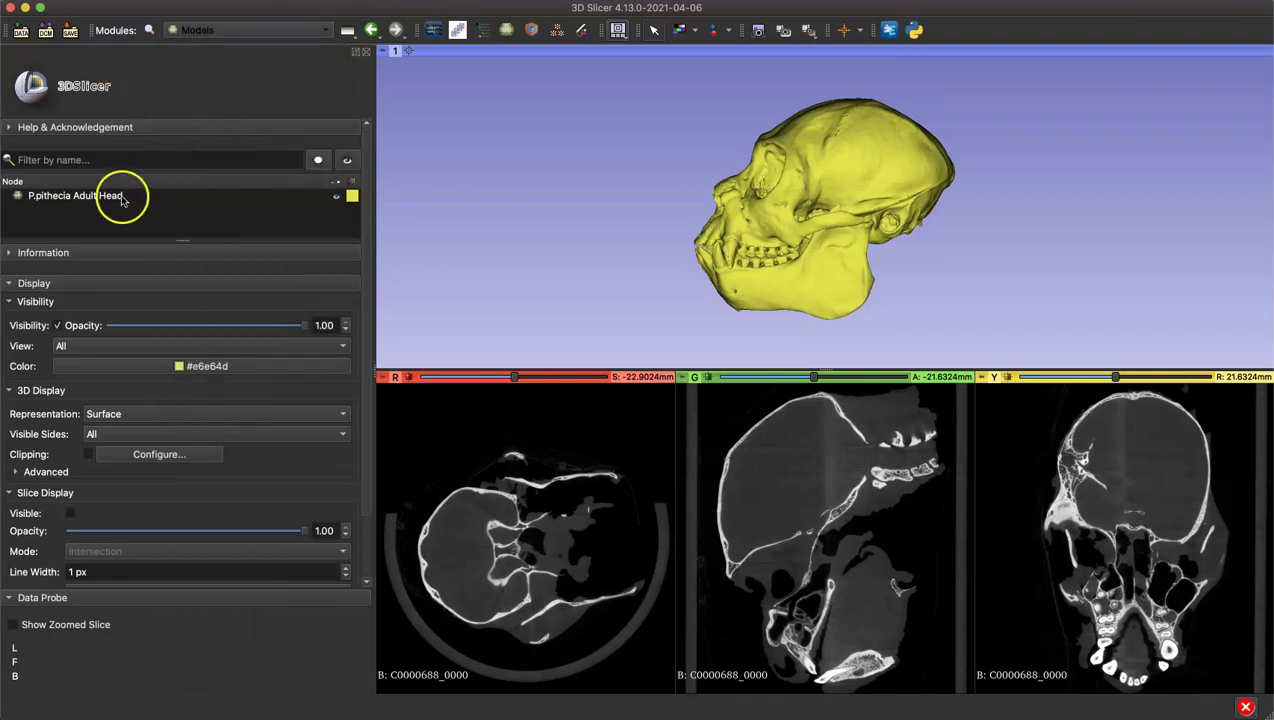
click(125, 196)
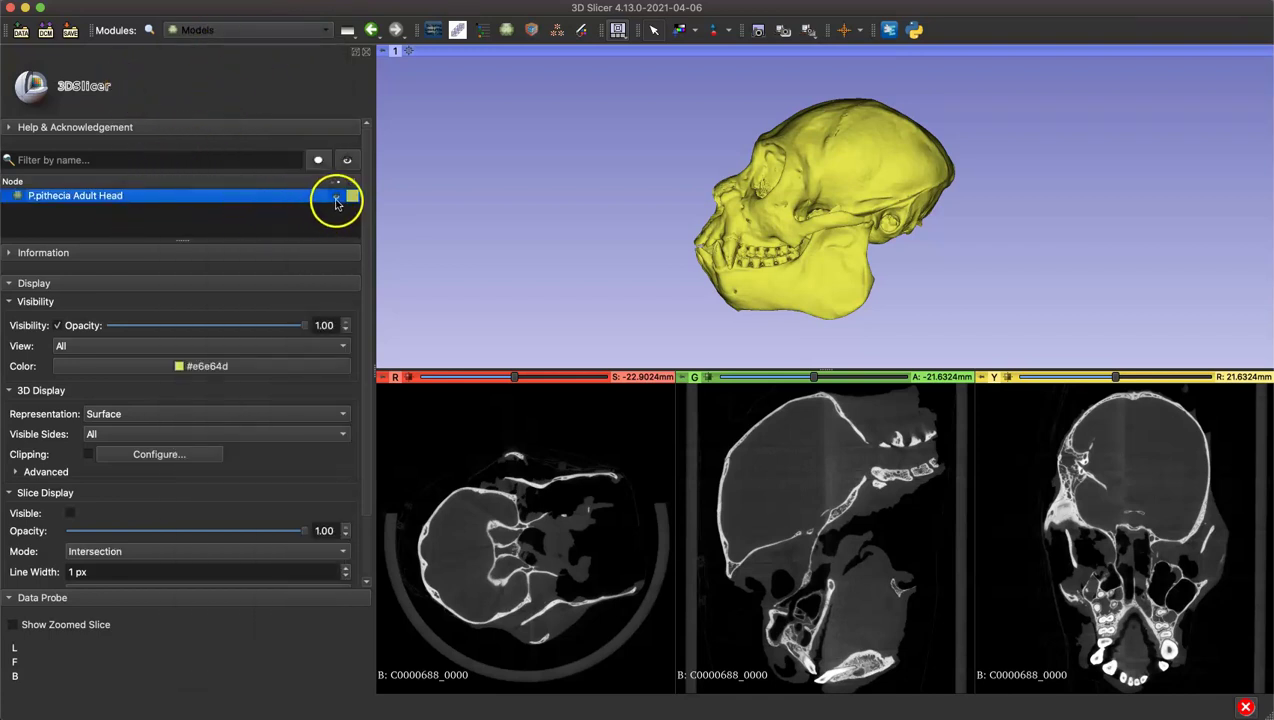
click(336, 197)
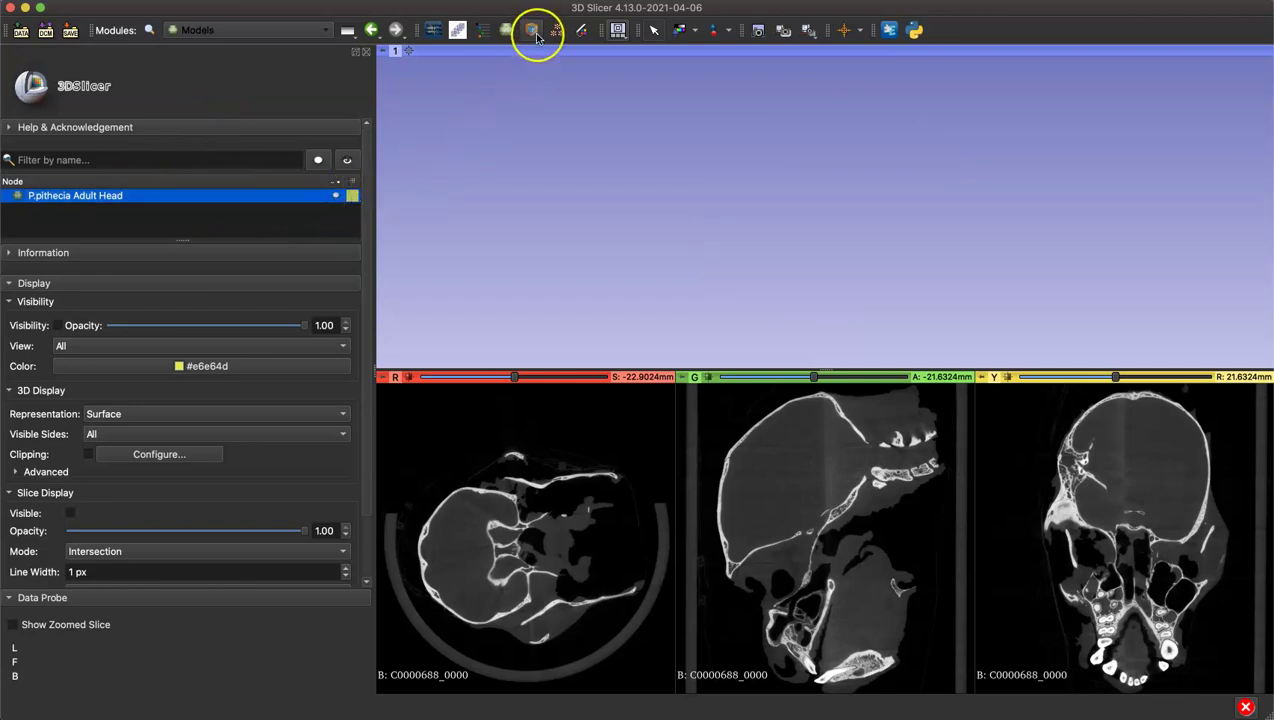
- Show volume C0000688_0000 in the Volume Rendering module and raise the shift until only the bone is rendered
click(321, 33)
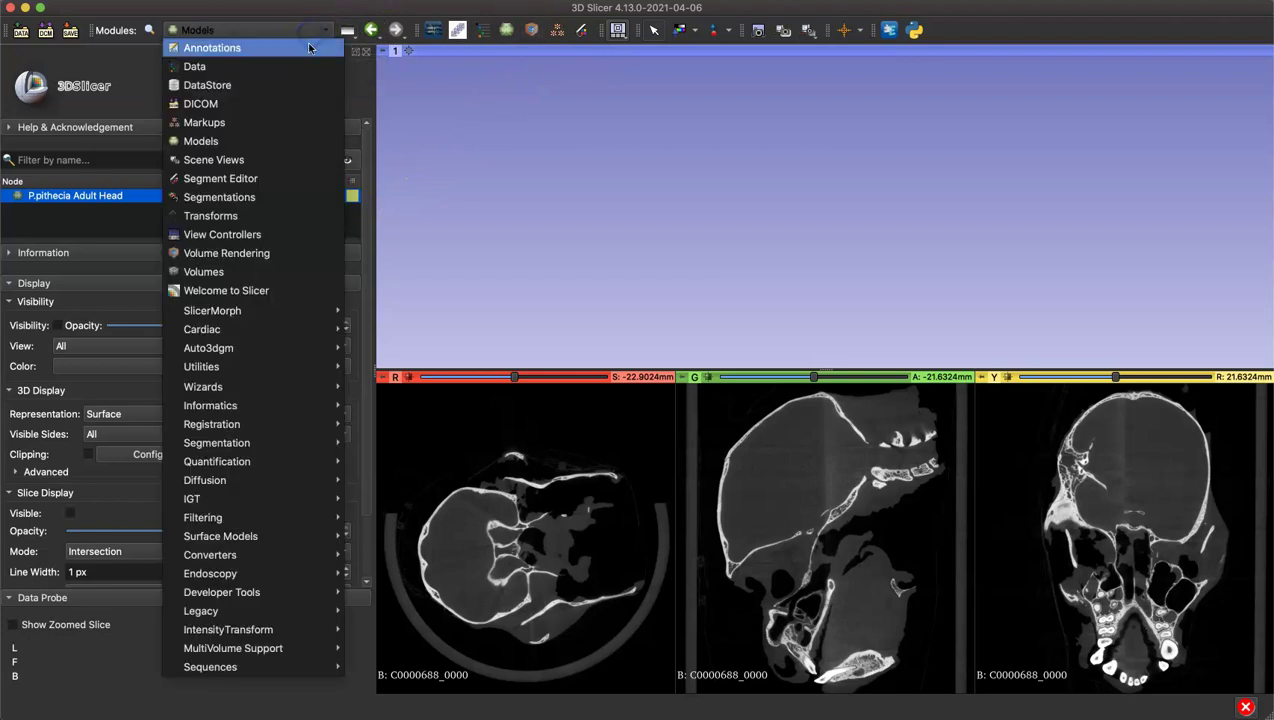
click(291, 255)
click(277, 247)
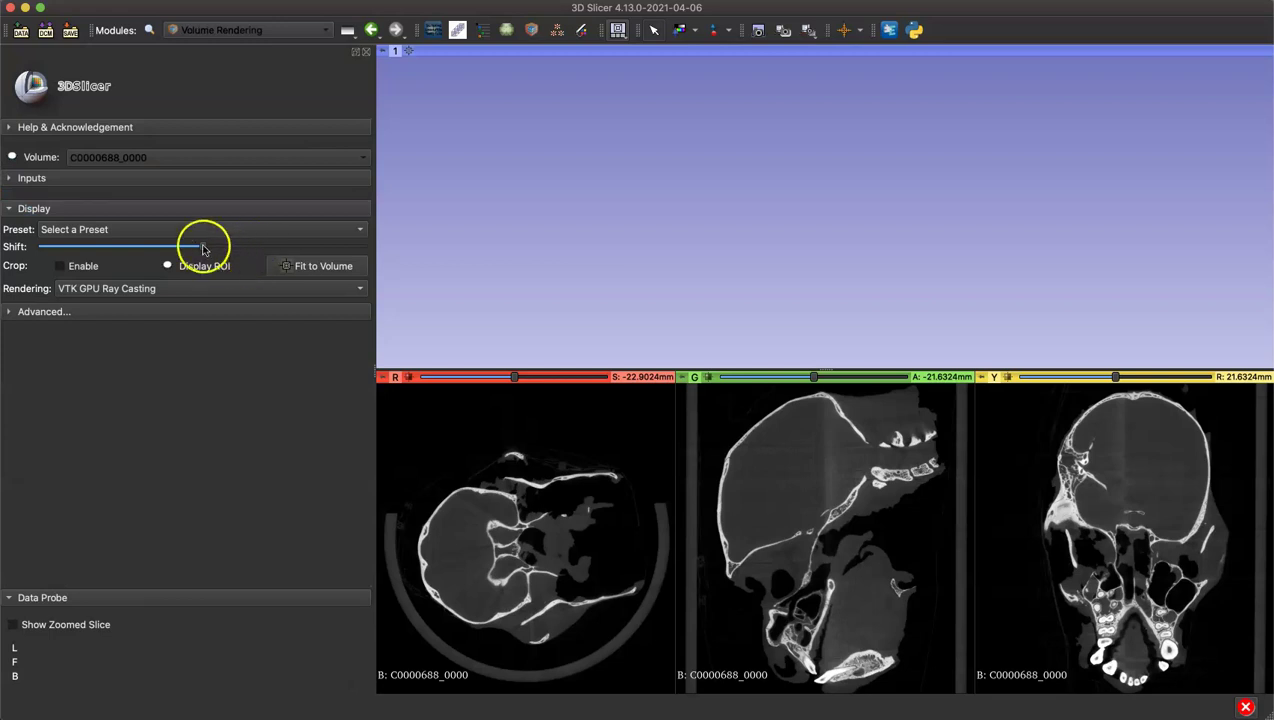
click(12, 158)
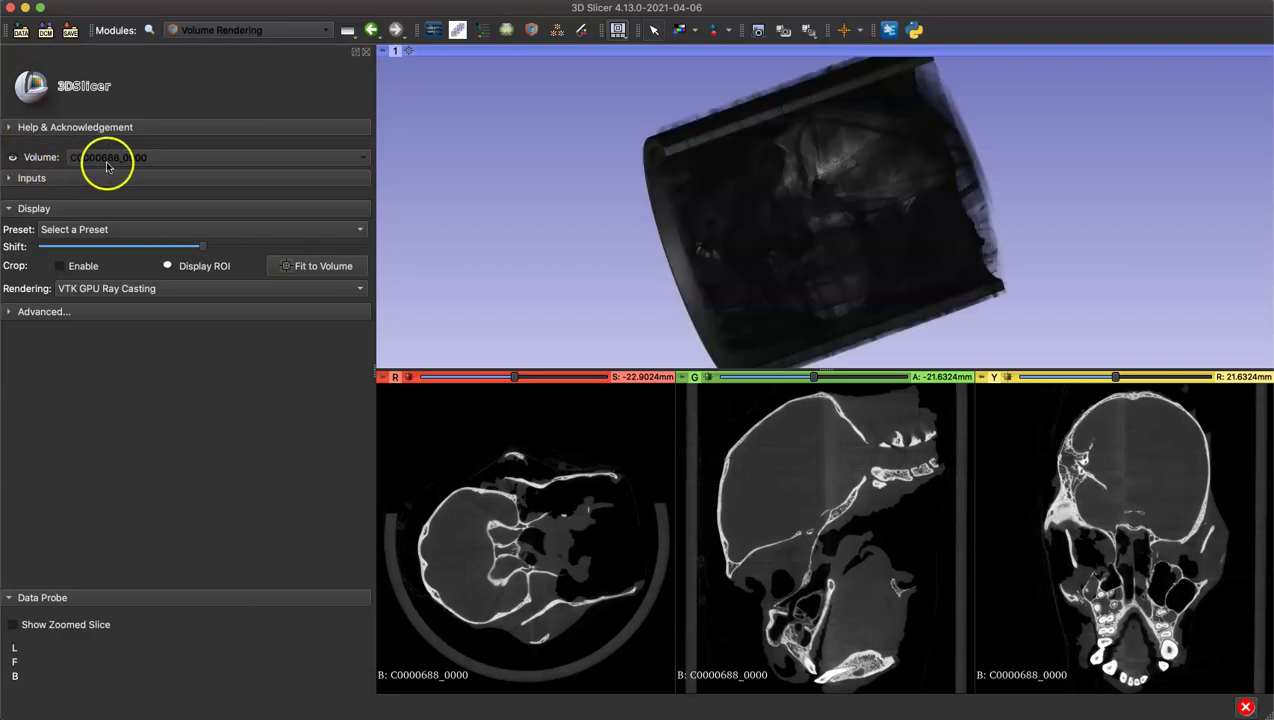
click(107, 160)
click(107, 168)
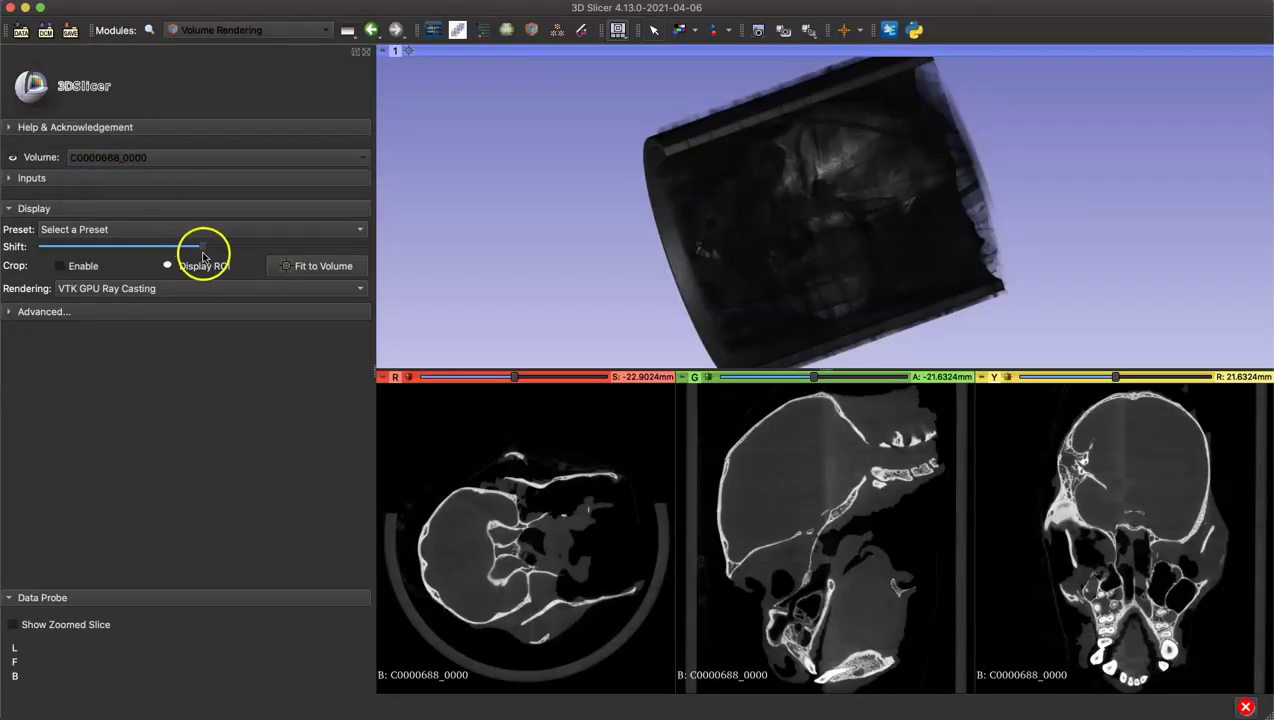
drag(202, 251, 227, 254)
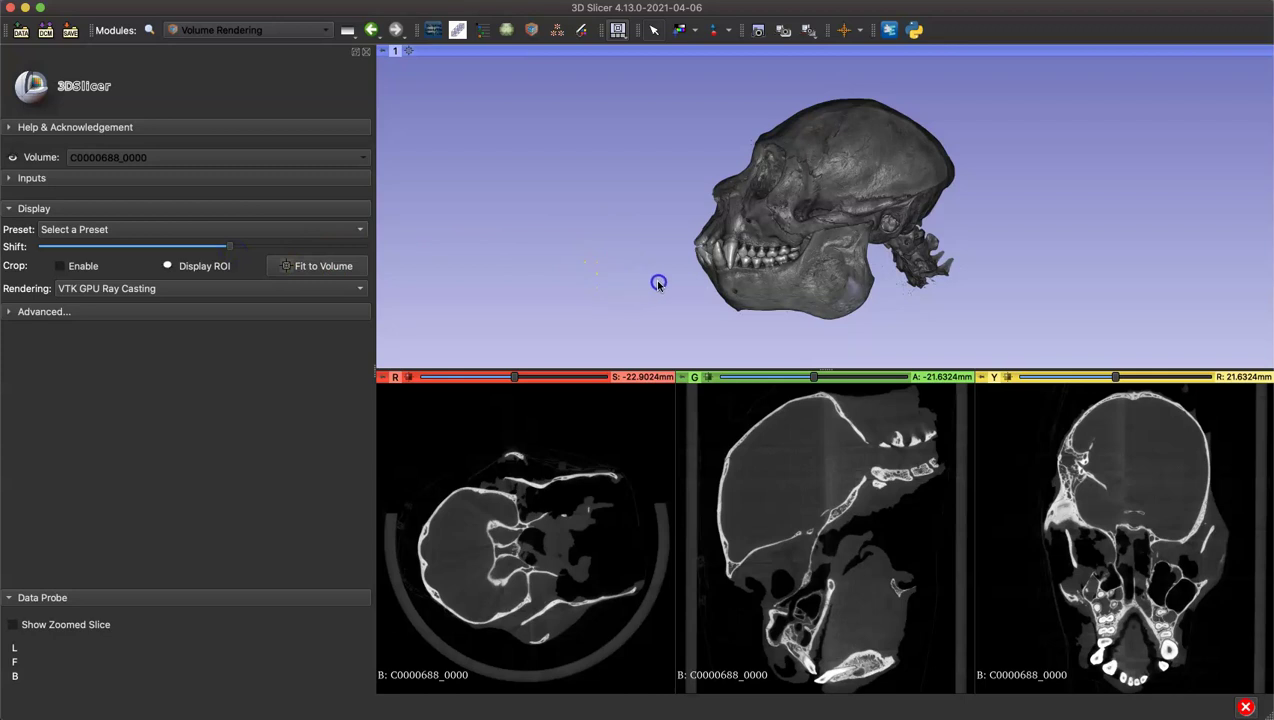
- Inspect the rendered skull from several sides, turn it to a top view and enlarge the 3D view pane
drag(674, 279, 975, 290)
drag(828, 193, 737, 284)
scroll(800, 268, up, 5)
scroll(822, 250, up, 4)
scroll(848, 272, down, 5)
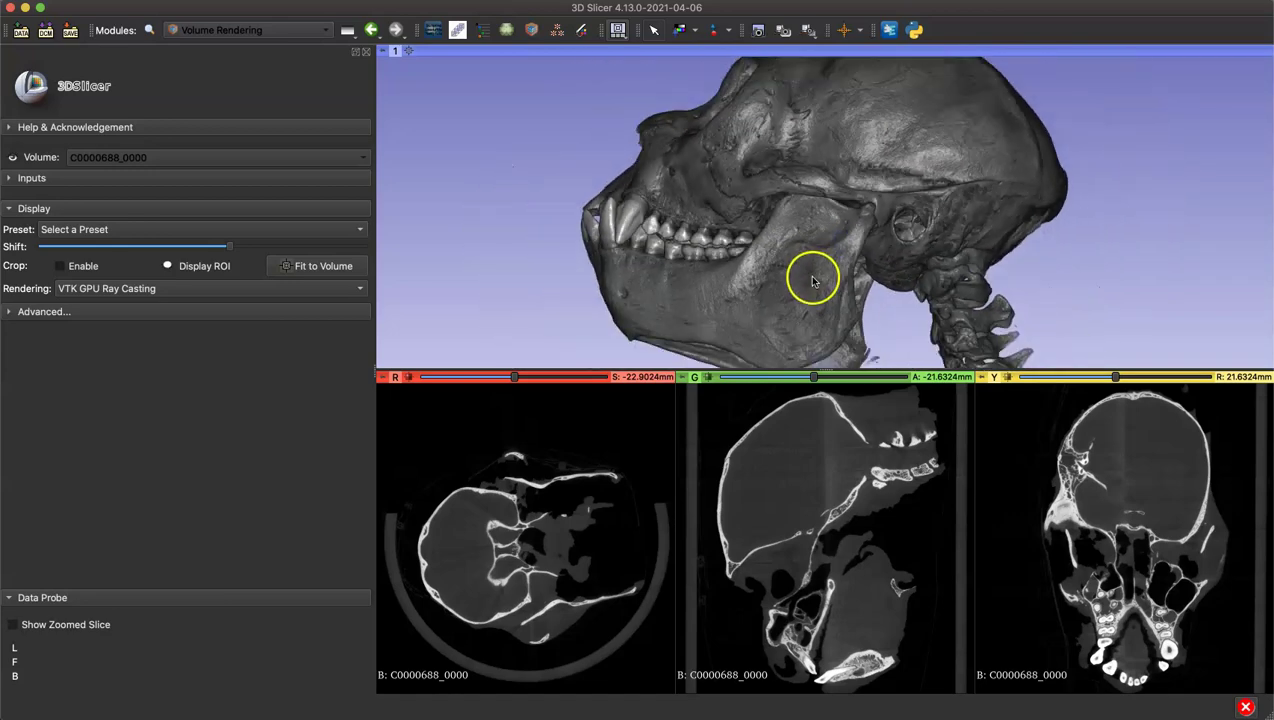
drag(816, 285, 543, 242)
scroll(668, 245, up, 3)
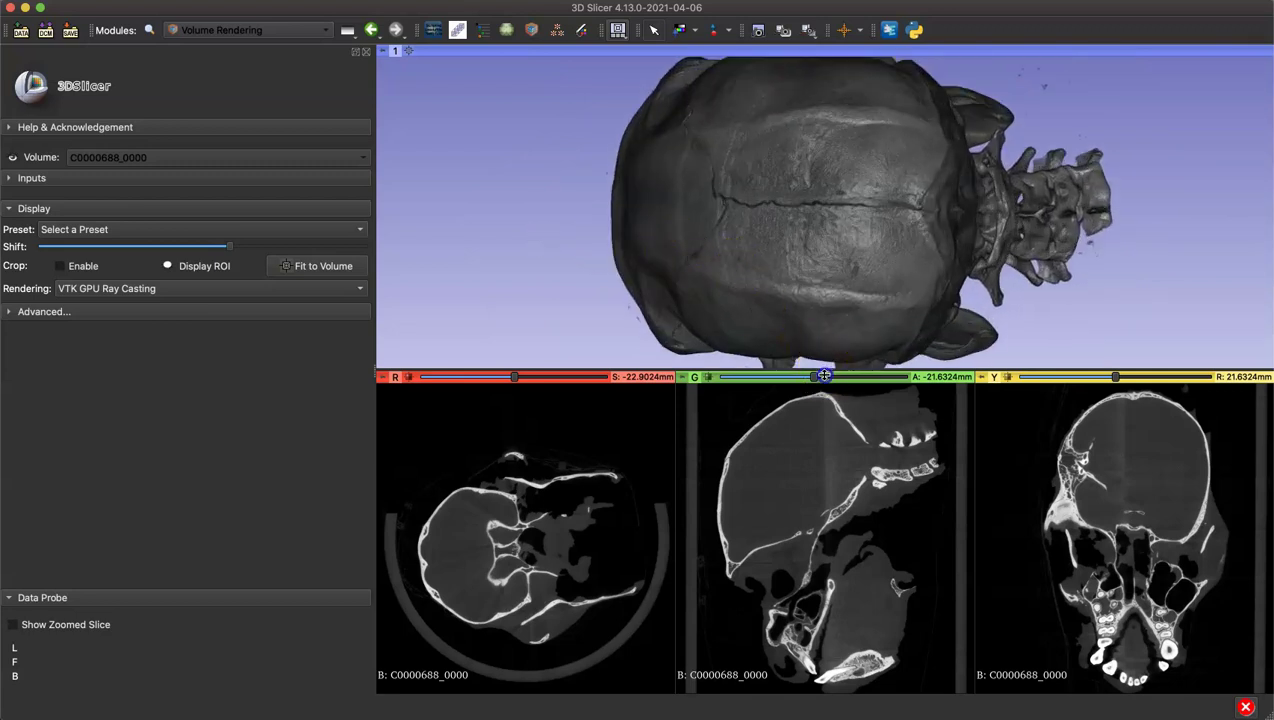
drag(818, 372, 830, 433)
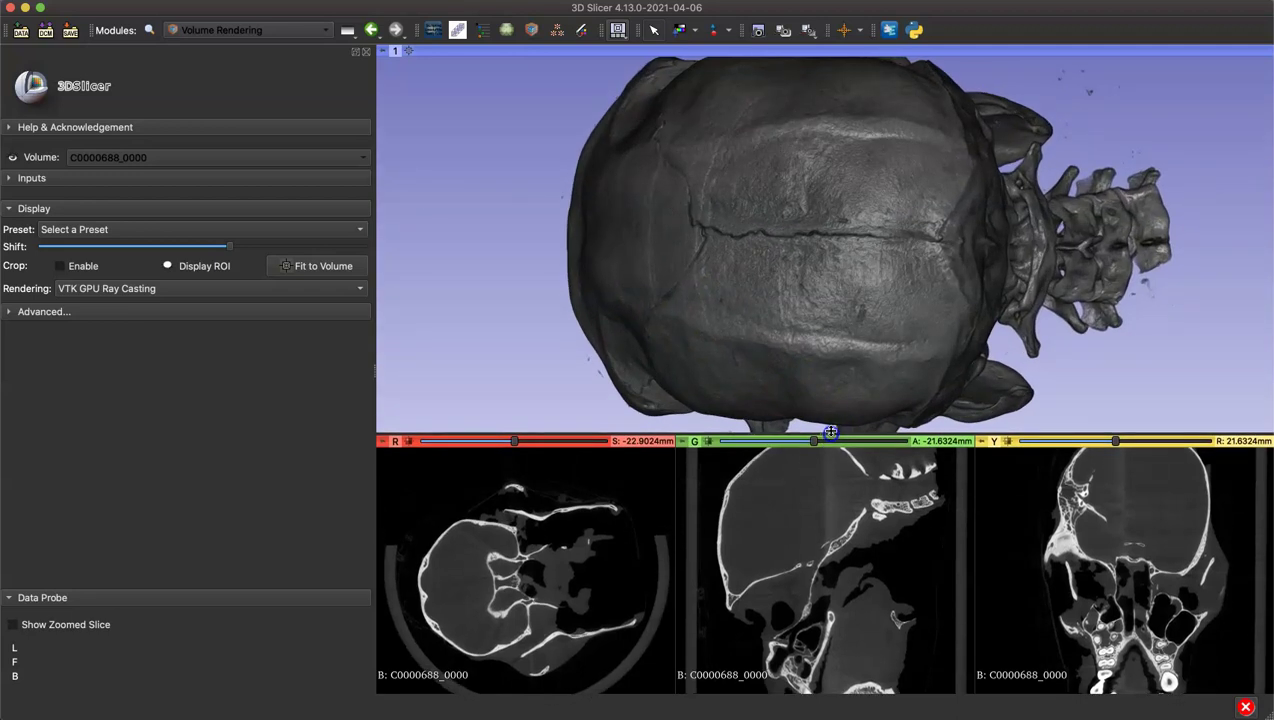
mouse_move(797, 282)
mouse_down()
mouse_move(645, 280)
mouse_move(783, 288)
mouse_up()
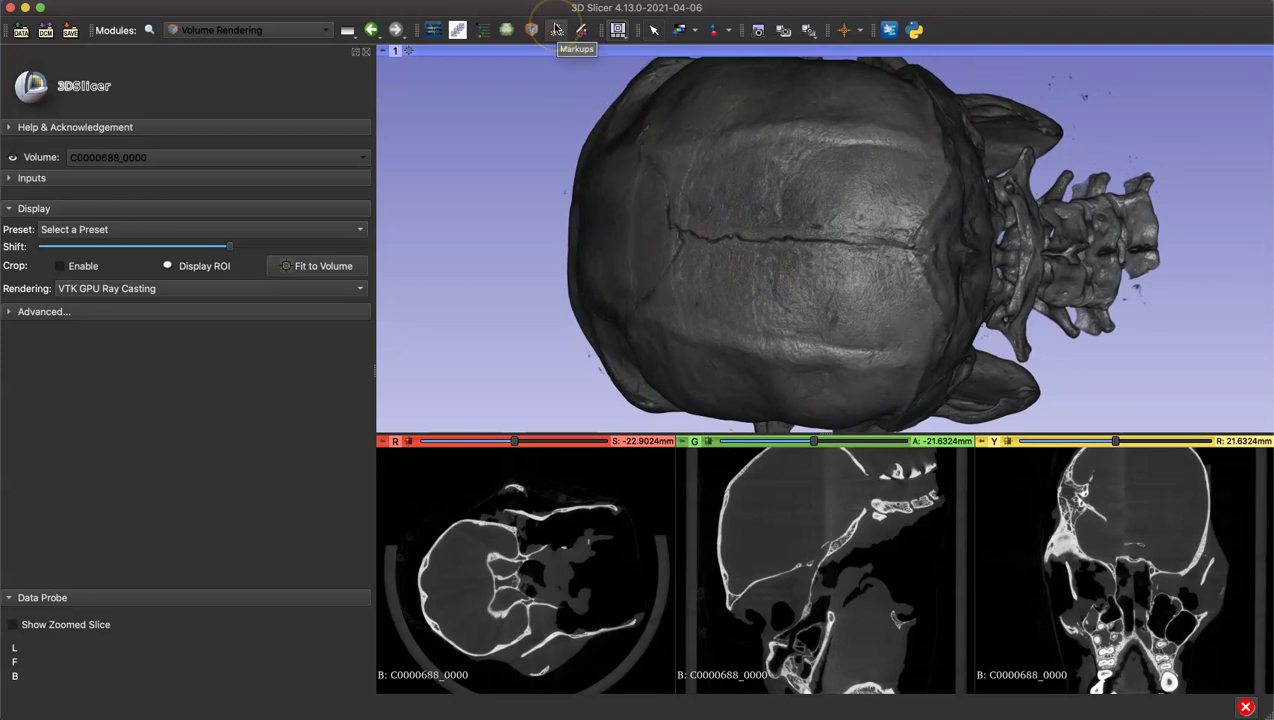
- Switch to the Markups module and start persistent placement of a new fiducial list
click(330, 31)
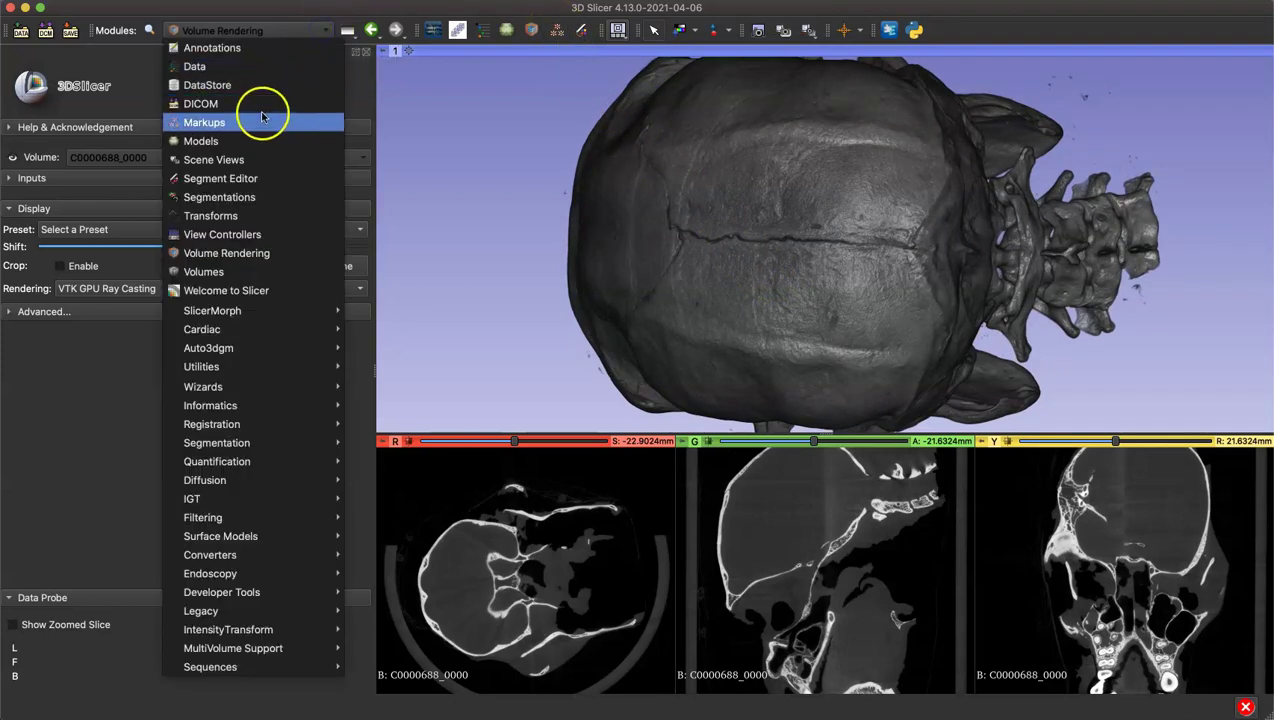
click(262, 122)
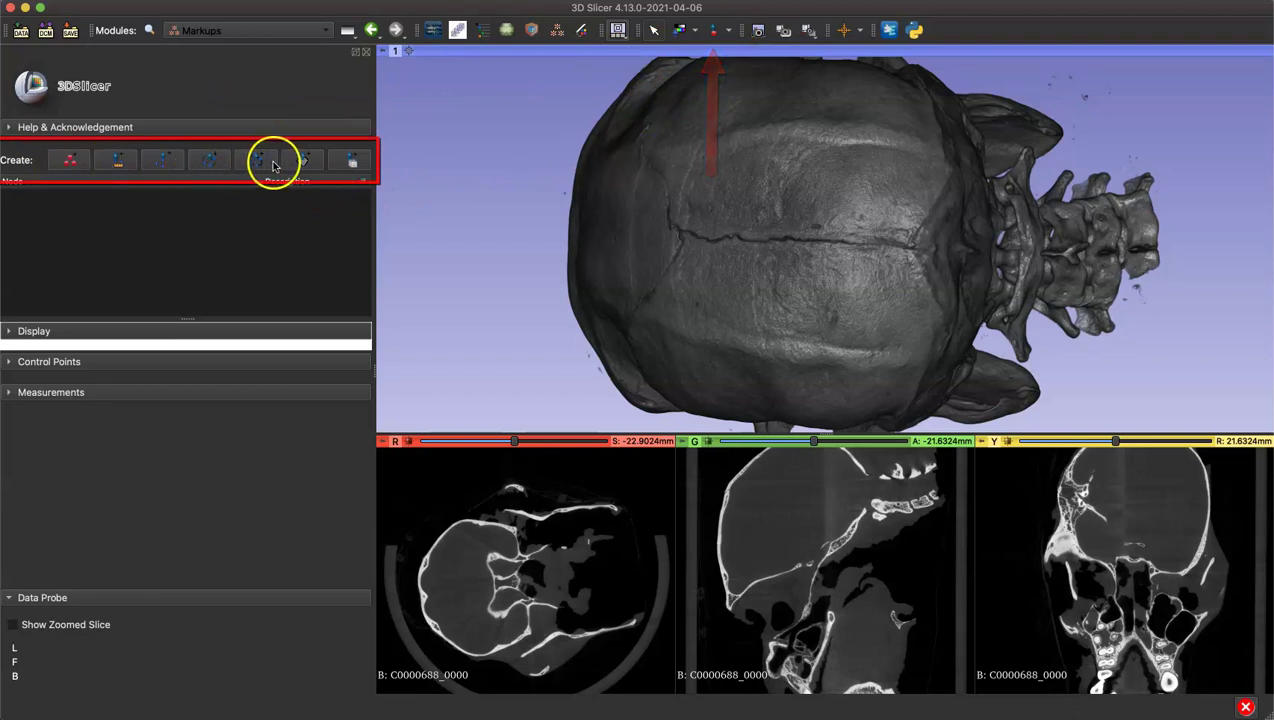
click(728, 31)
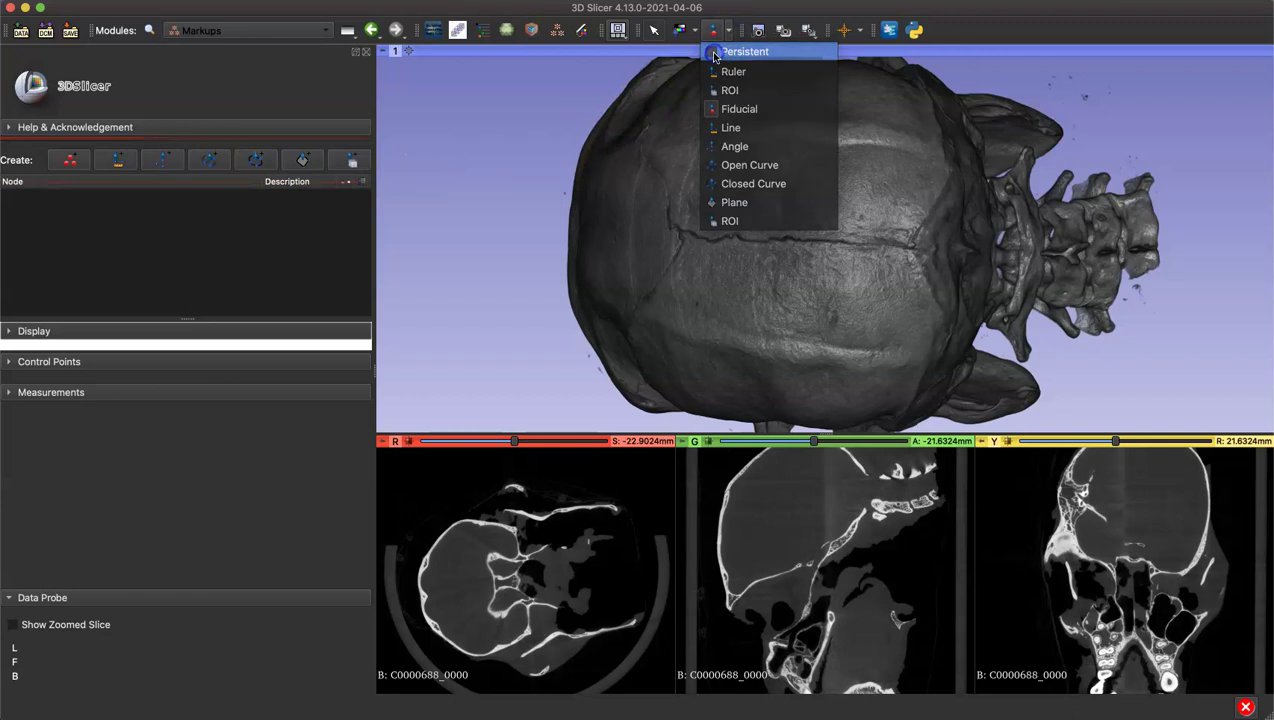
click(713, 52)
click(730, 36)
click(750, 107)
click(745, 238)
click(776, 262)
drag(776, 262, 680, 245)
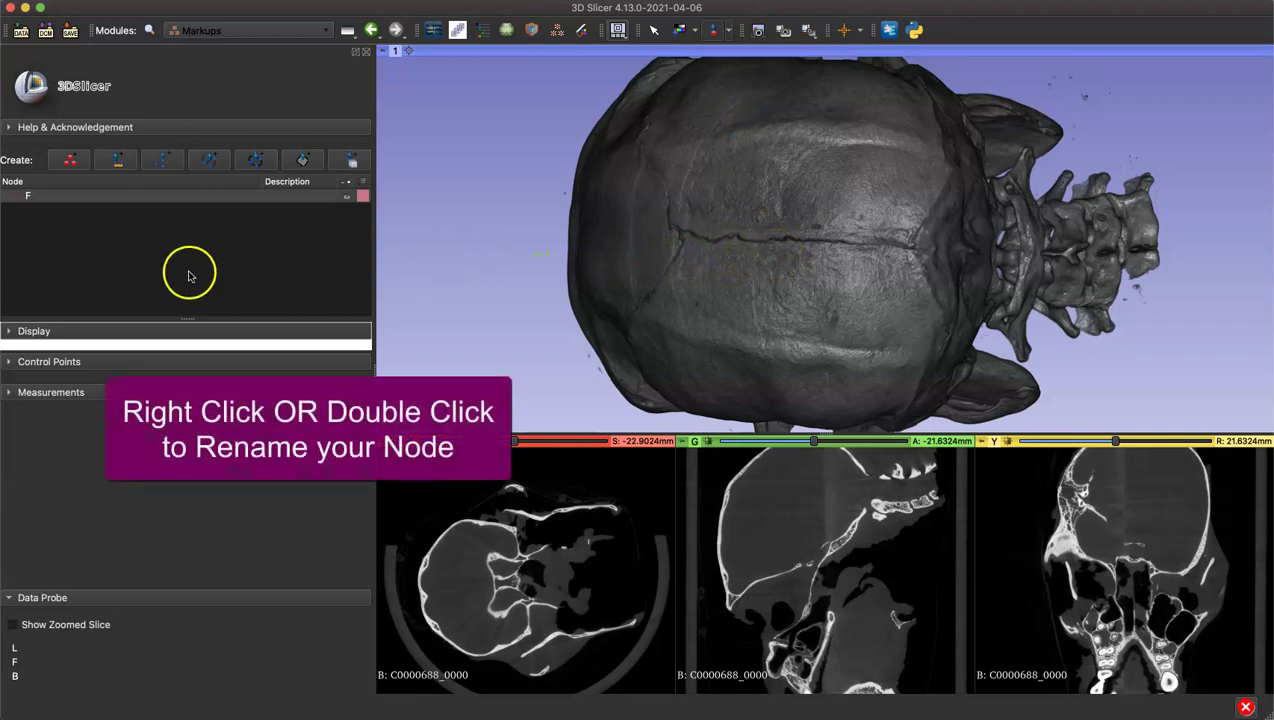
- Rename the fiducial node F as Trial 1
double_click(27, 197)
text(Trial 1)
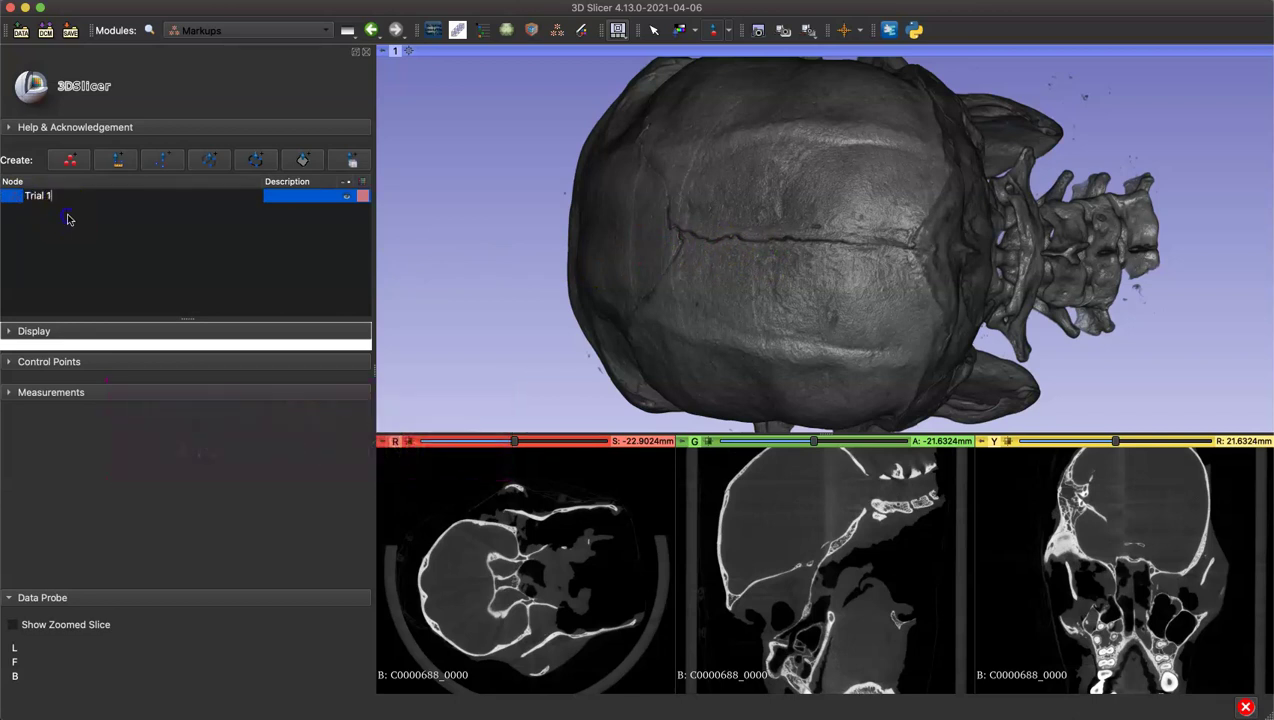
key(Return)
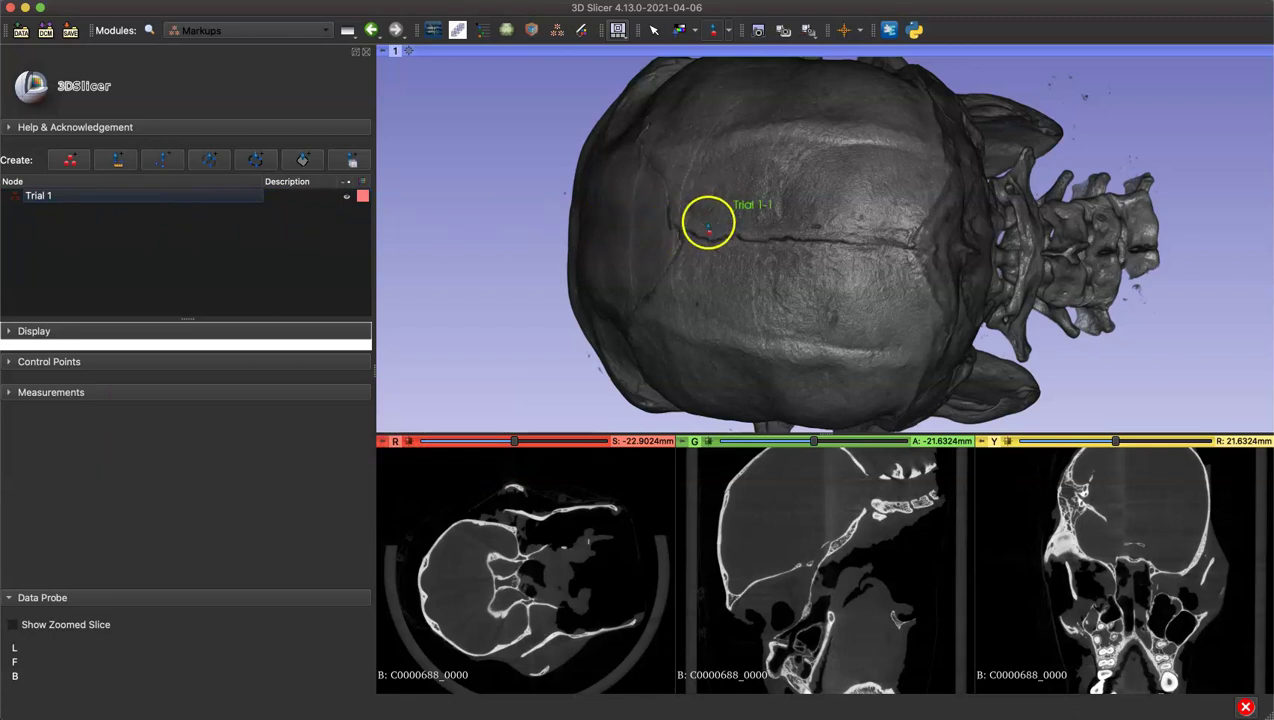
- Place two Trial 1 fiducials at the front and rear ends of the skull's midline suture and leave placement mode
click(682, 233)
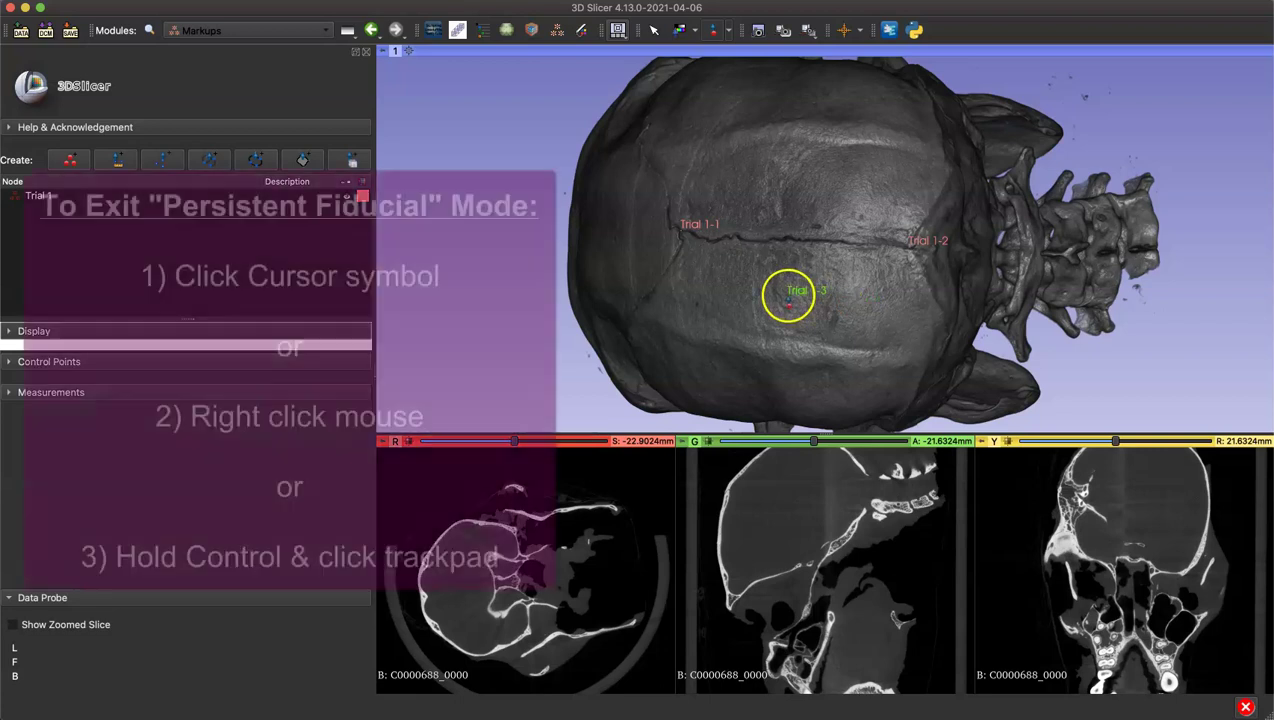
click(654, 28)
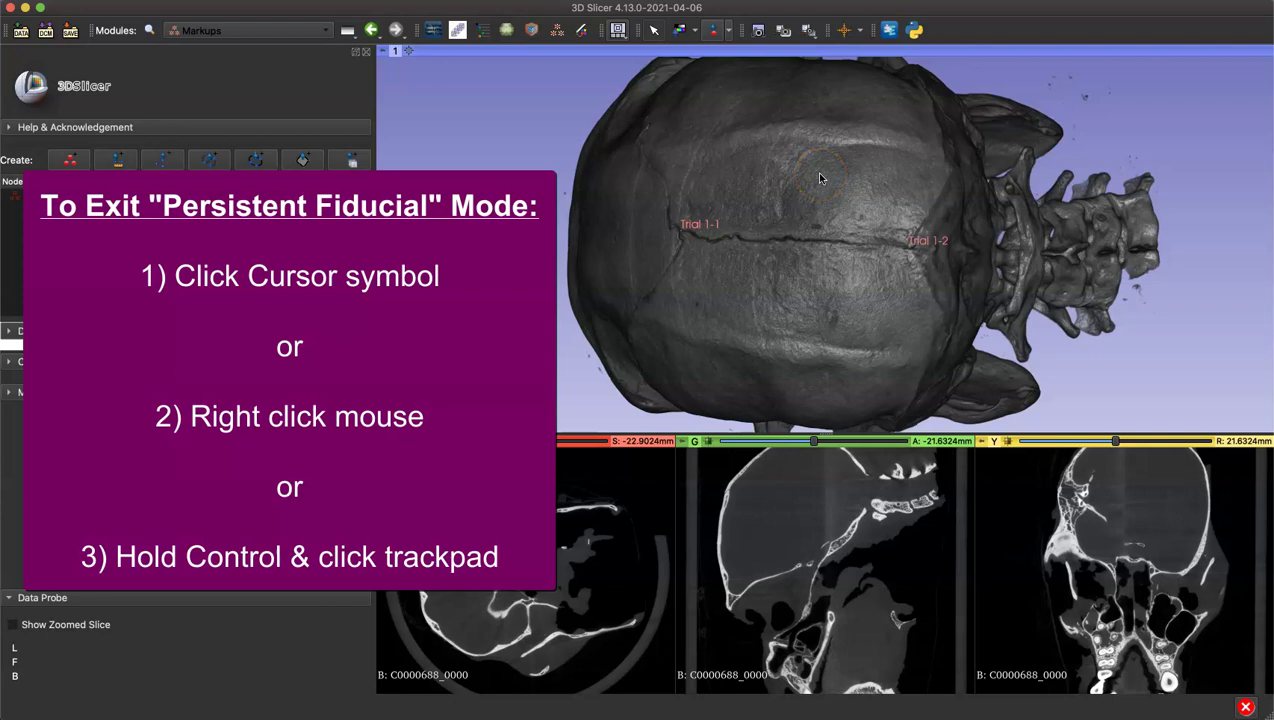
click(729, 30)
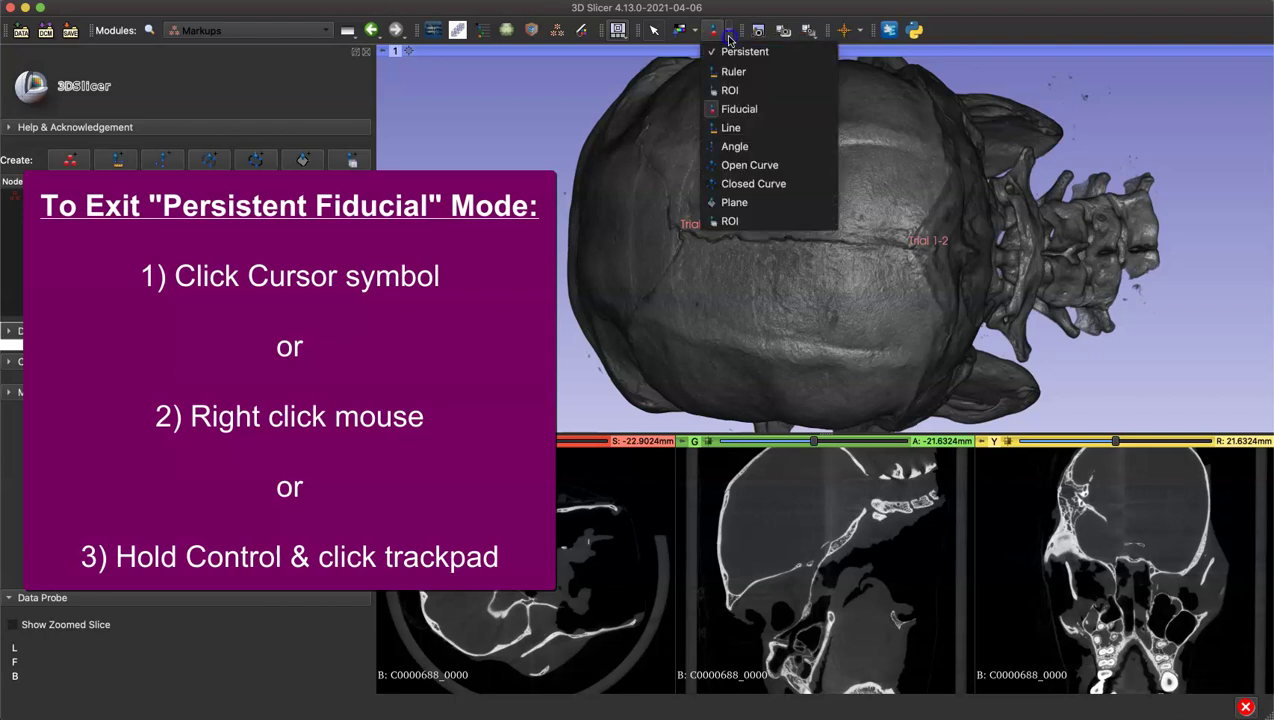
click(739, 108)
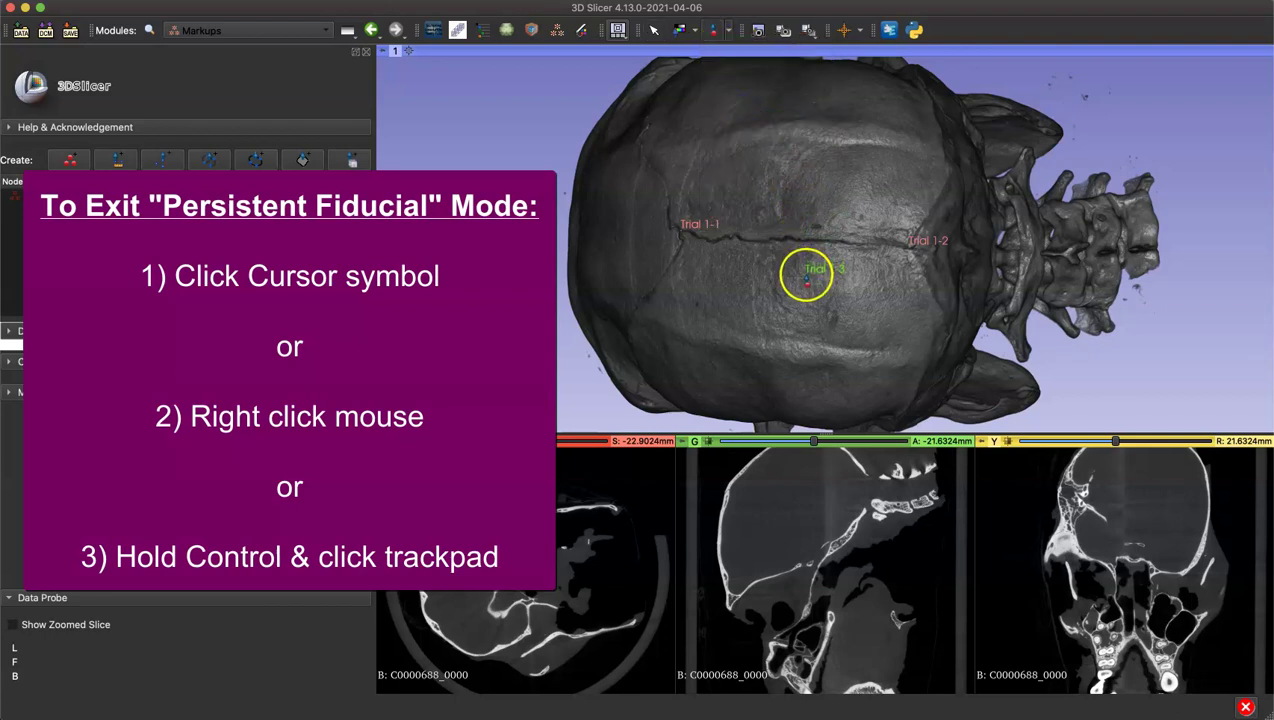
click(806, 277)
click(729, 31)
click(740, 108)
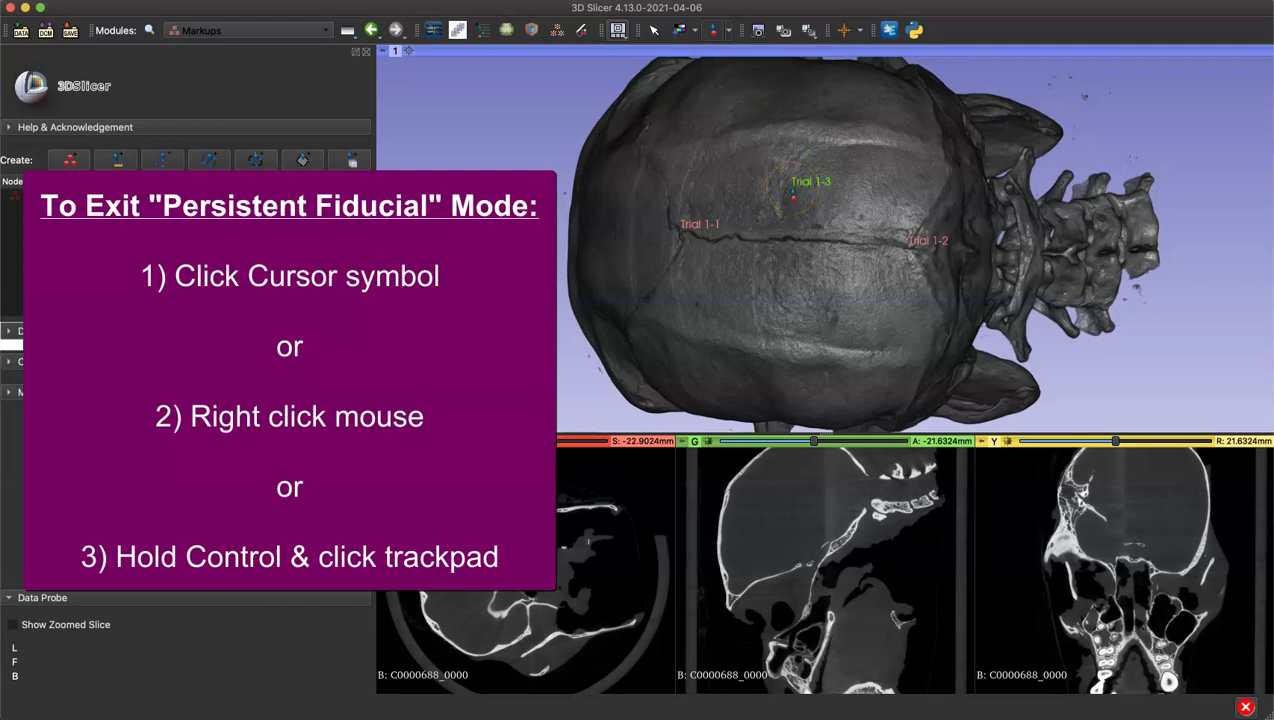
right_click(762, 145)
- Show the control point list of the Trial 1 node and select its first point
click(103, 200)
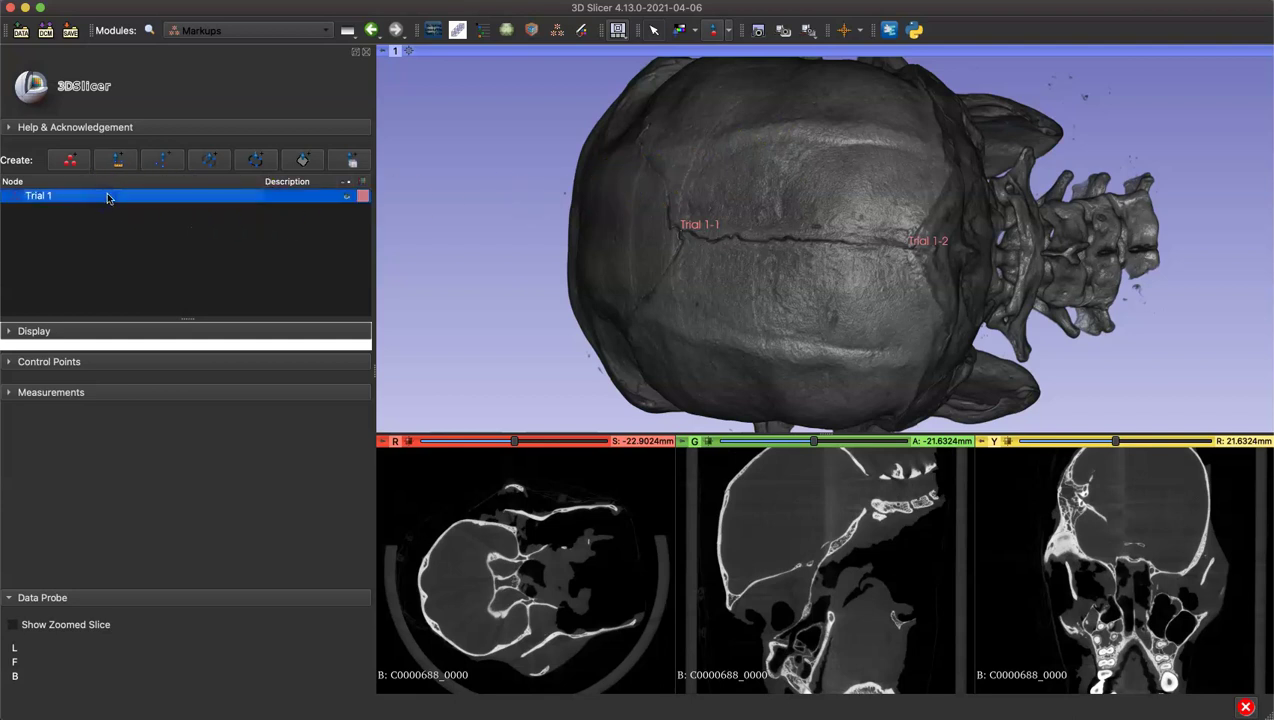
click(10, 364)
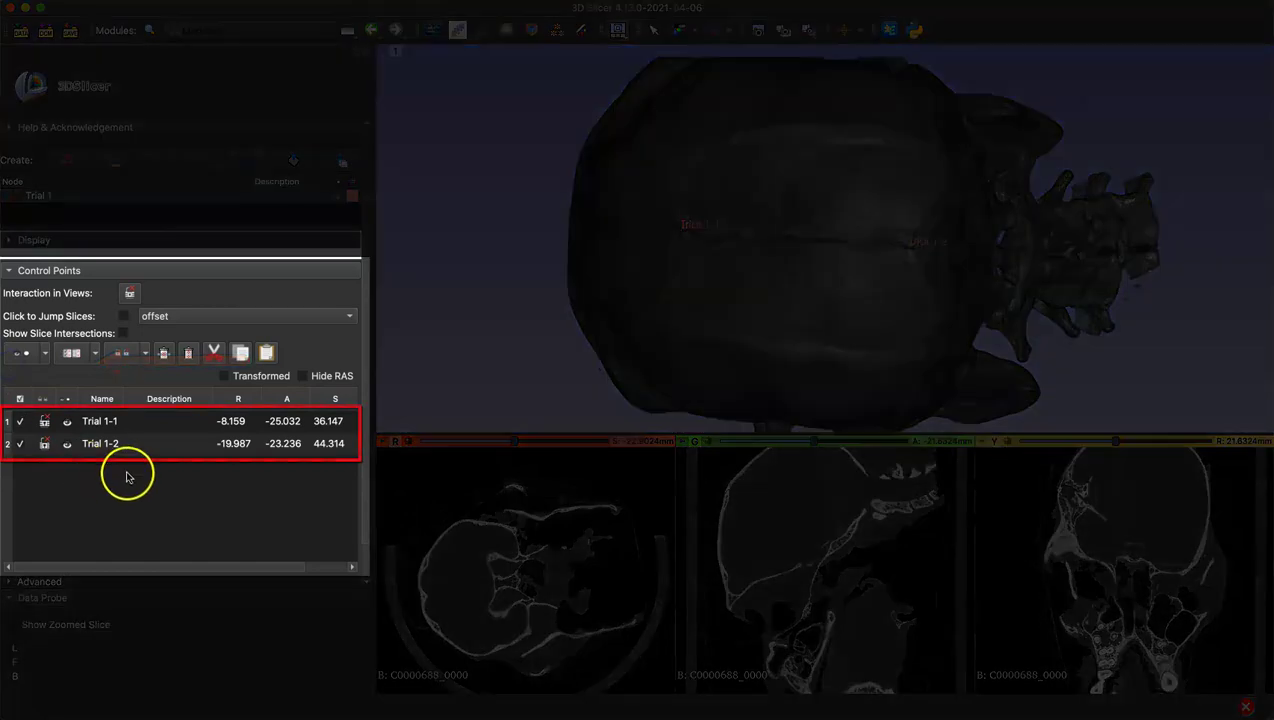
click(147, 431)
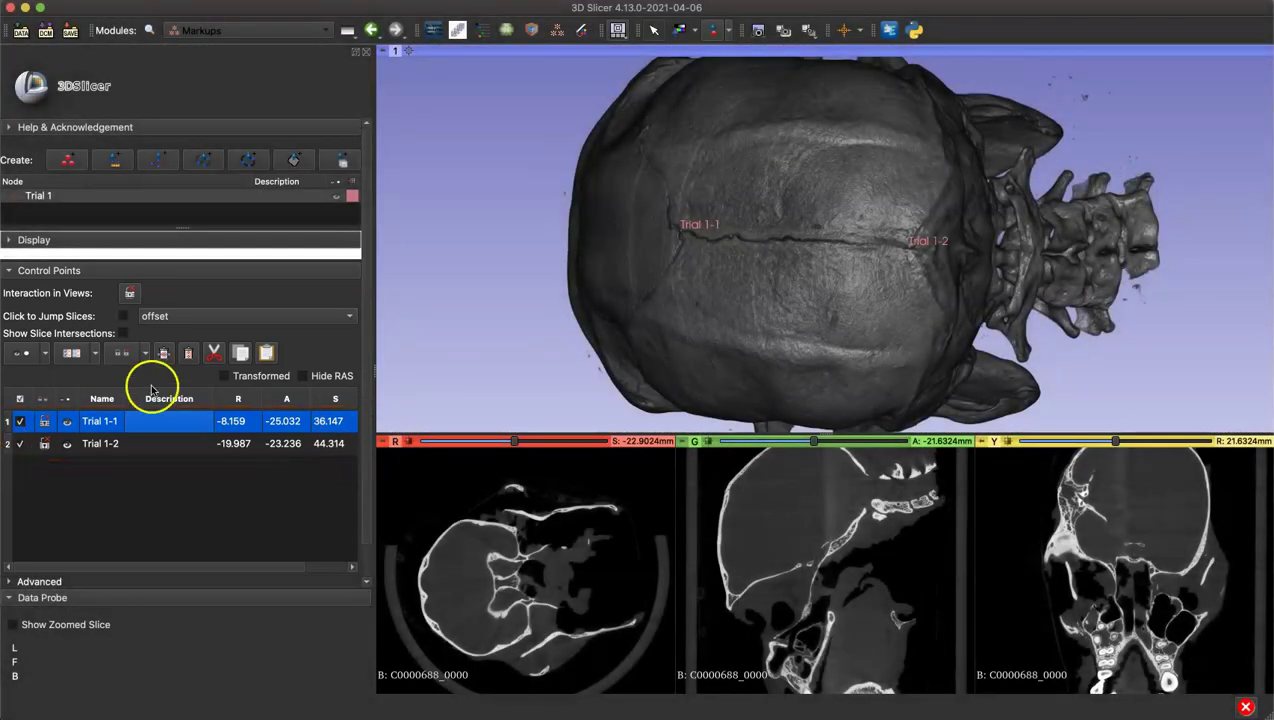
- Place two Trial 1 fiducials on the front of the skull, one between the orbits and one at the lower end of the nasal bones
drag(801, 325, 845, 171)
scroll(748, 208, down, 6)
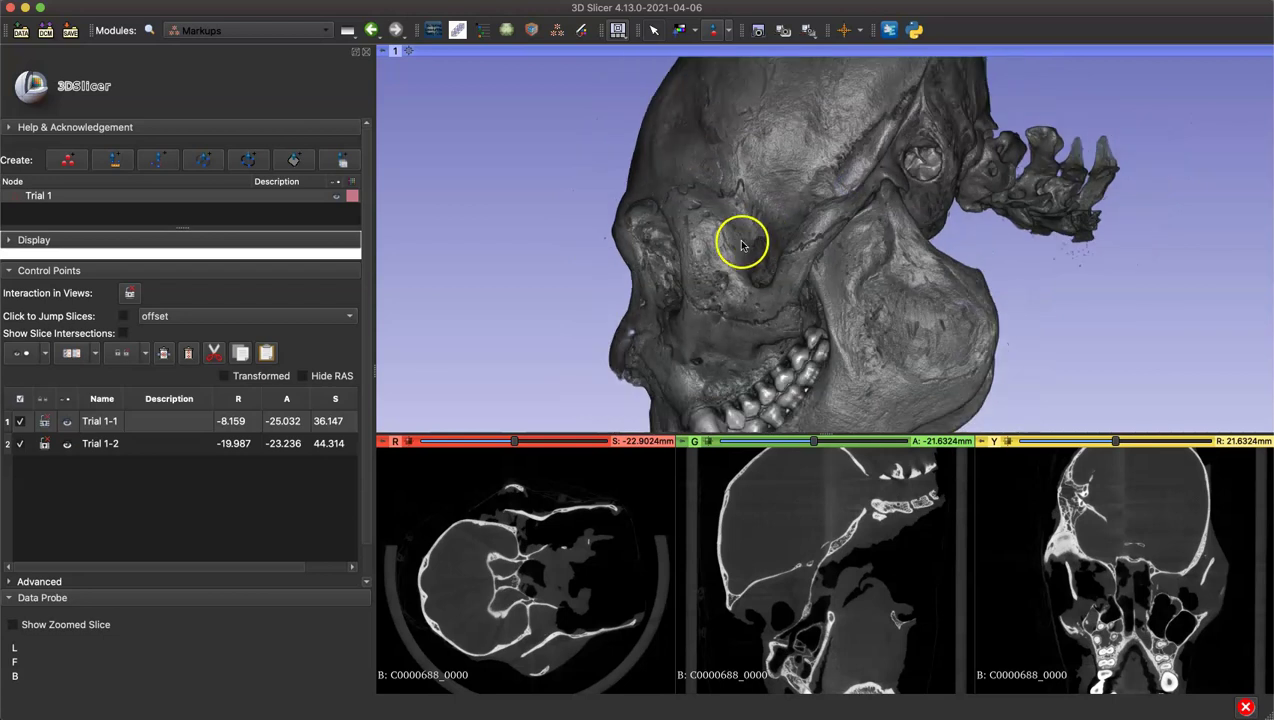
drag(720, 247, 1166, 307)
drag(848, 370, 859, 289)
scroll(859, 289, up, 10)
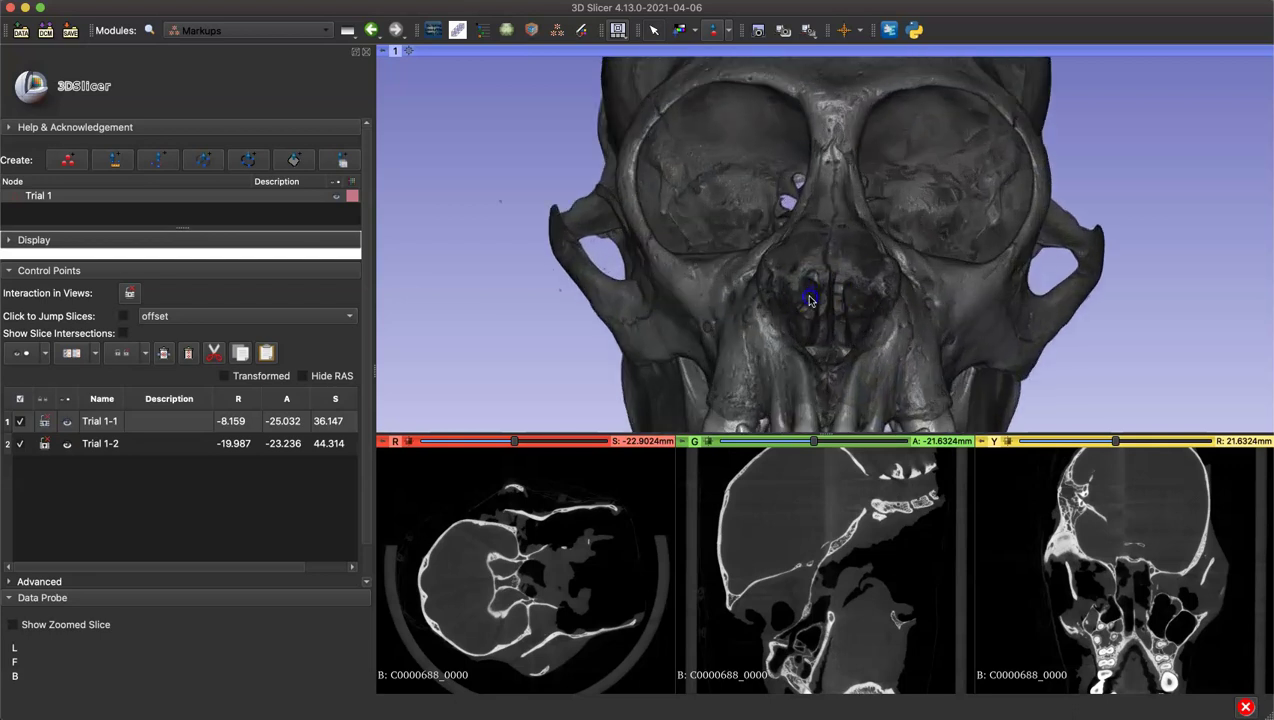
drag(810, 300, 805, 296)
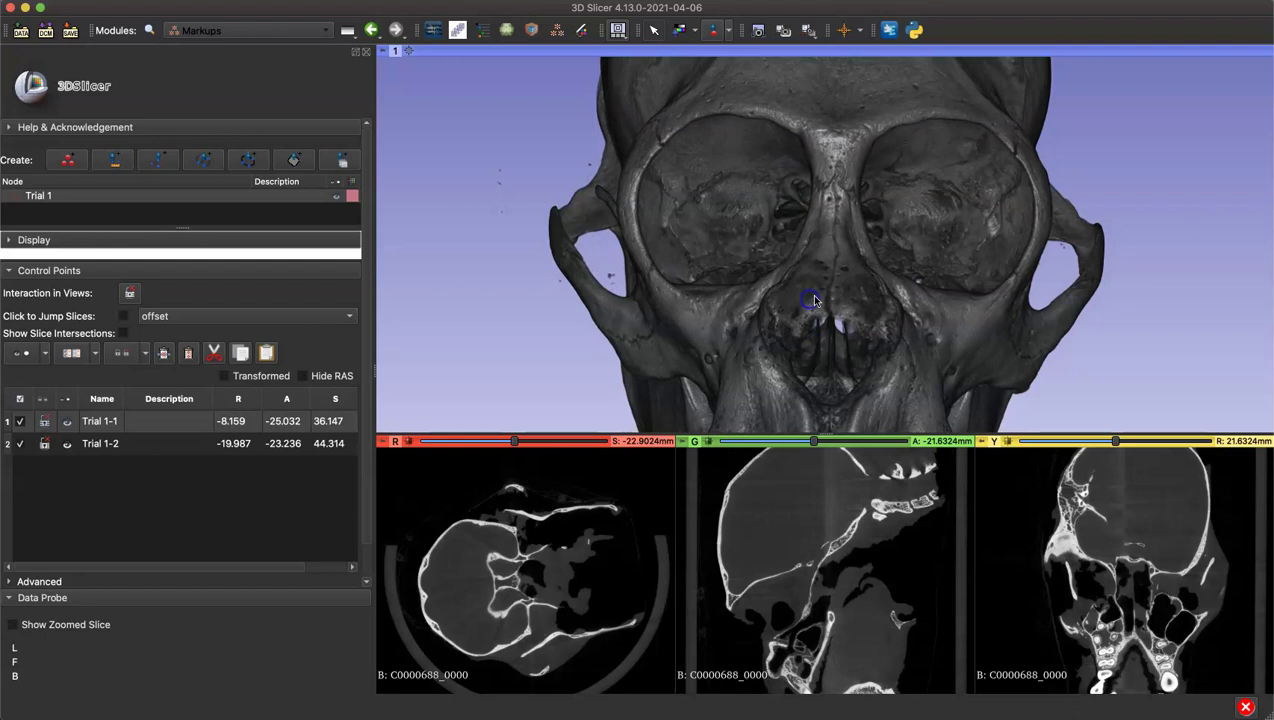
click(729, 31)
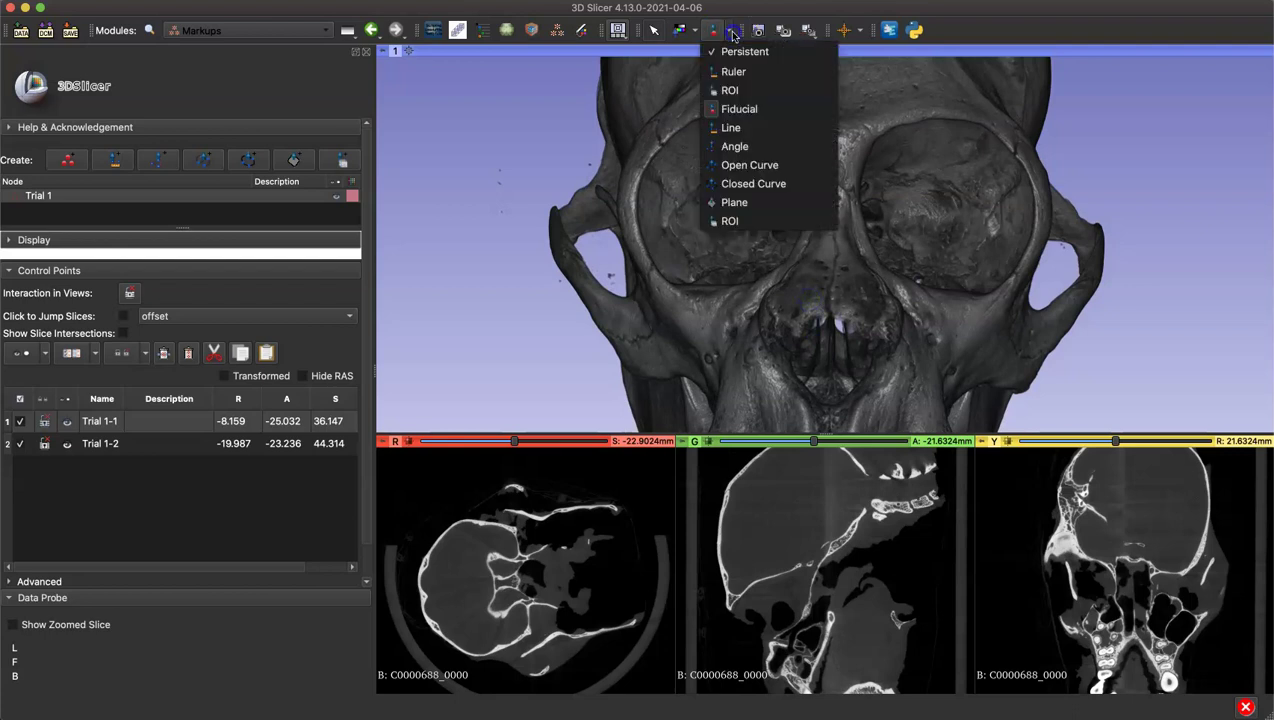
click(738, 108)
click(849, 219)
drag(850, 213, 836, 178)
drag(830, 239, 831, 310)
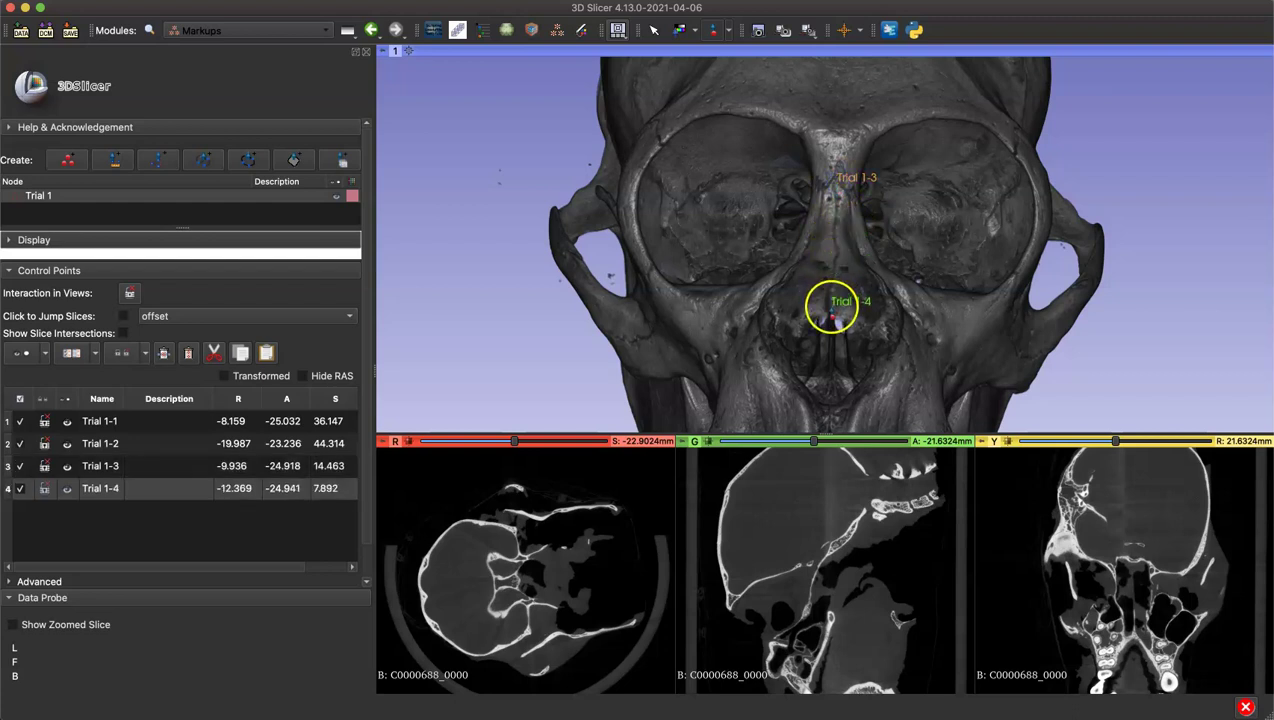
- Place one more fiducial on each side of the point between the orbits and leave placement mode
drag(824, 240, 744, 282)
click(828, 192)
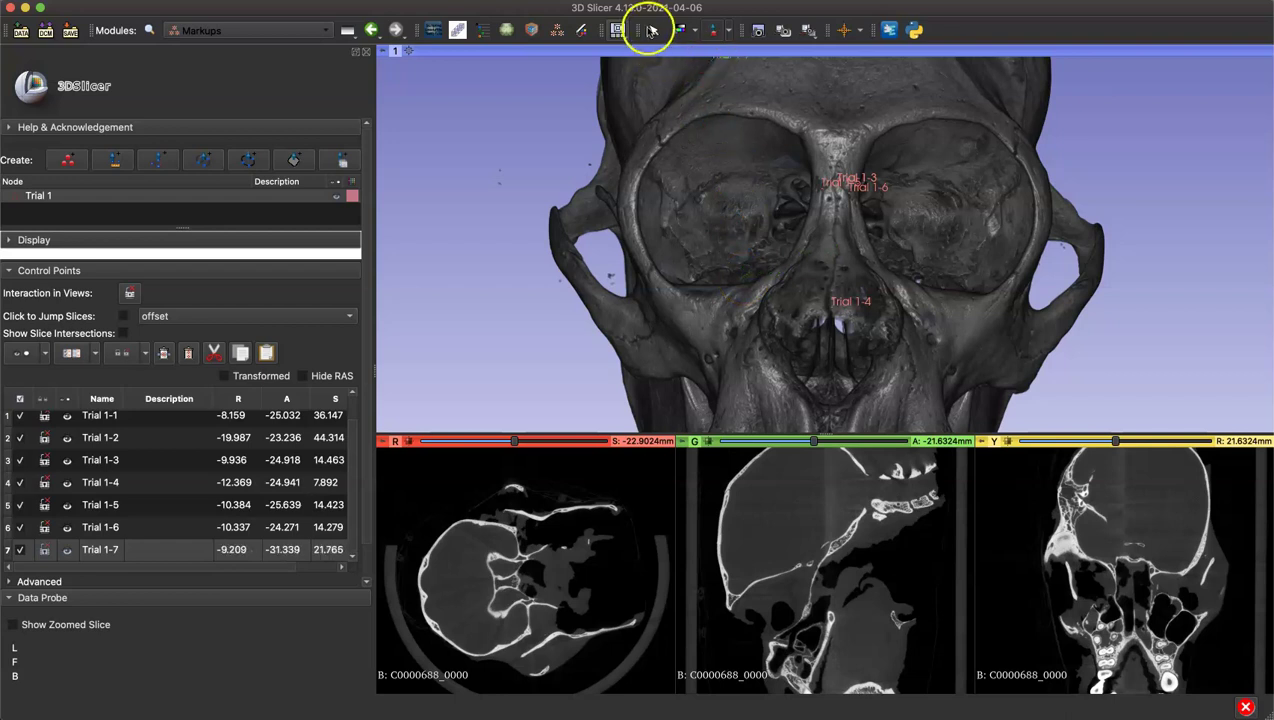
click(651, 30)
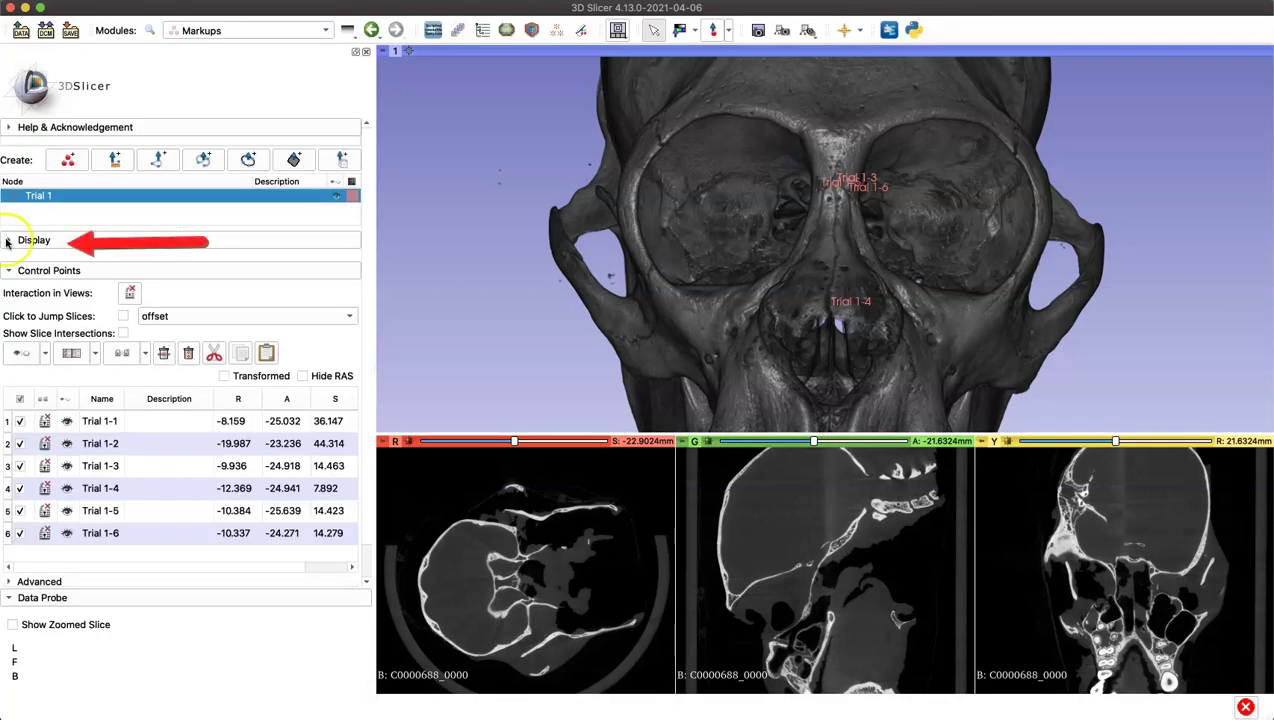
- Set the Trial 1 glyph size to 7.30 % and text size to 0.00 %, and show the advanced display options
click(8, 241)
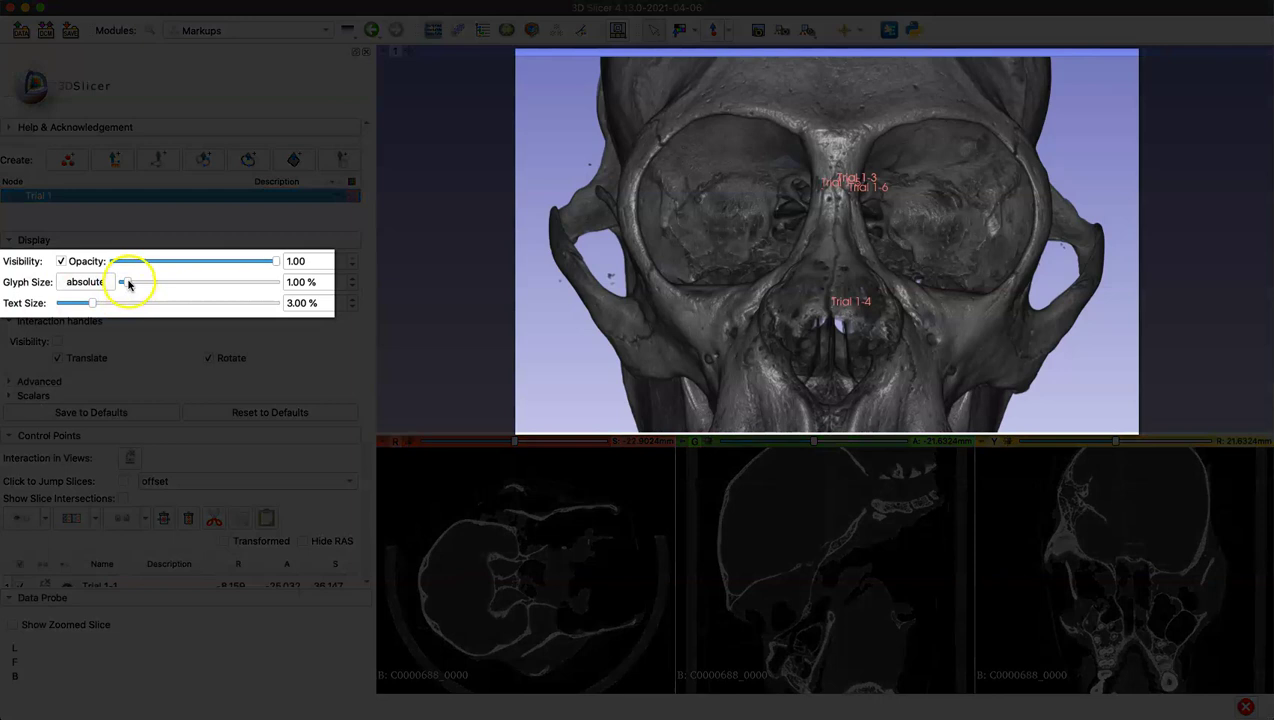
click(128, 284)
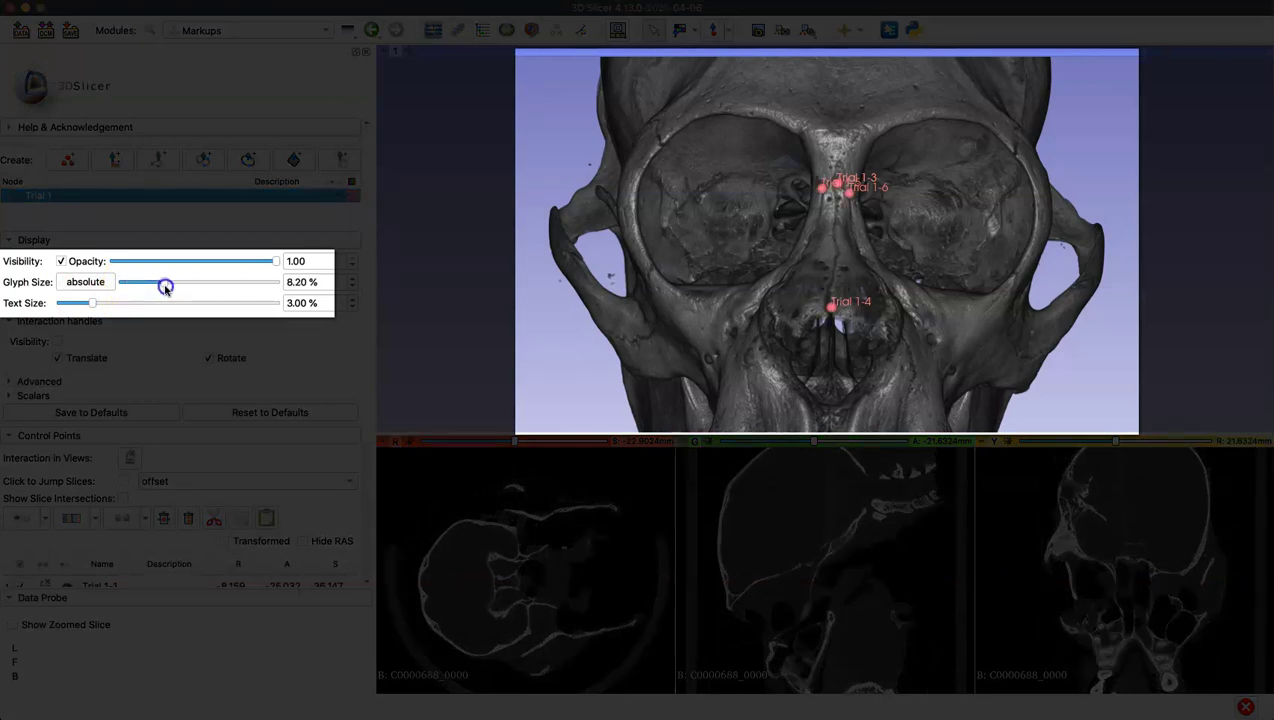
drag(166, 287, 16, 310)
mouse_move(275, 261)
mouse_down()
mouse_move(208, 268)
mouse_move(282, 263)
mouse_up()
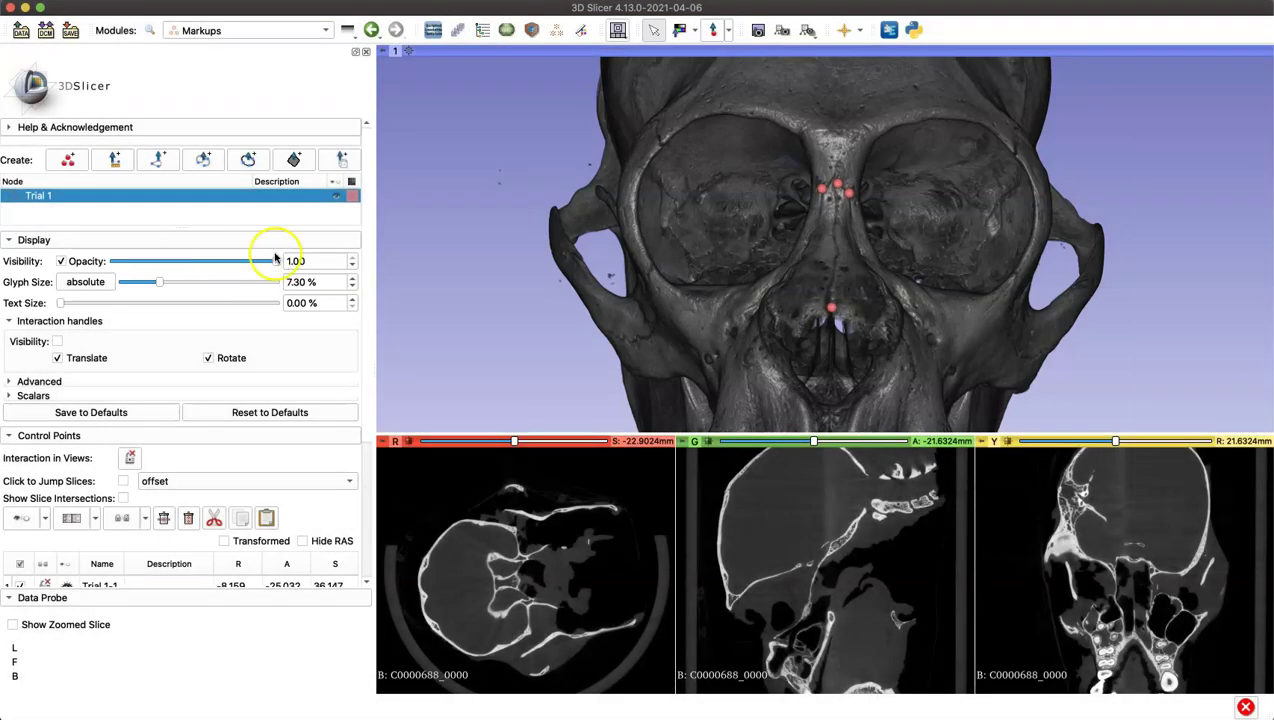
click(11, 381)
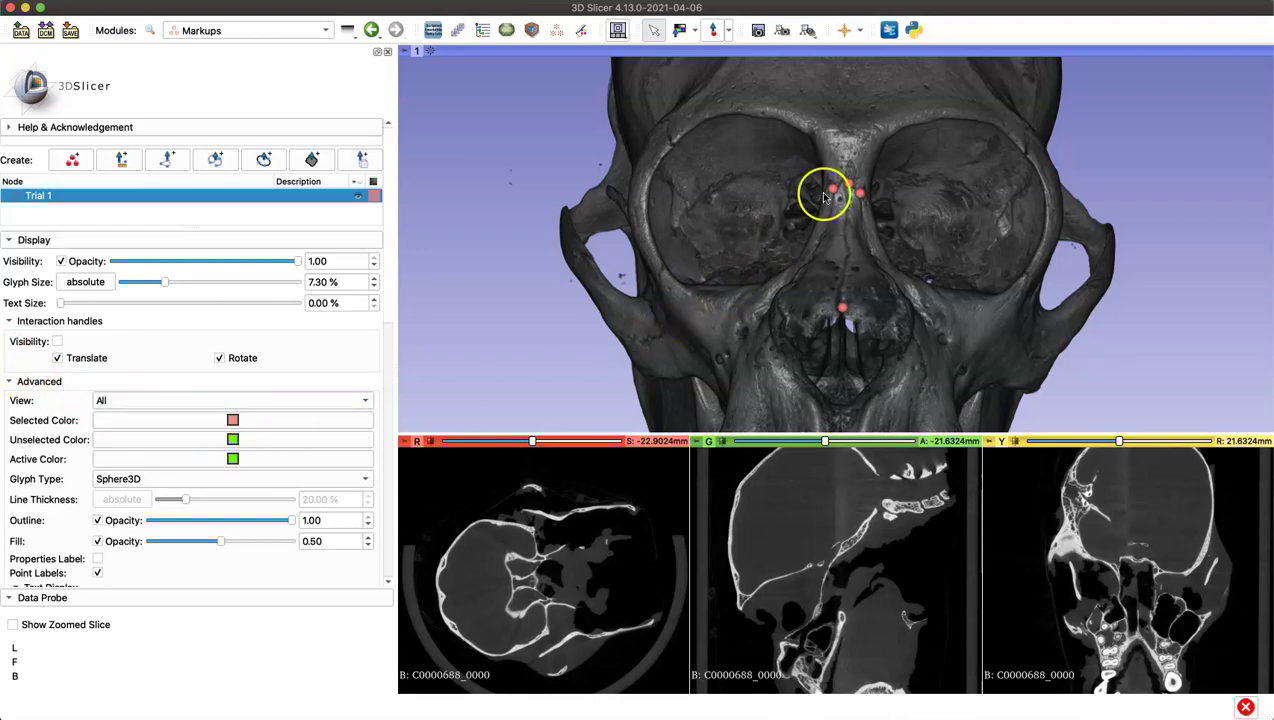
- Place one Trial 1 fiducial on the cheekbone below the orbit, beside the nasal opening, and leave placement mode
click(728, 30)
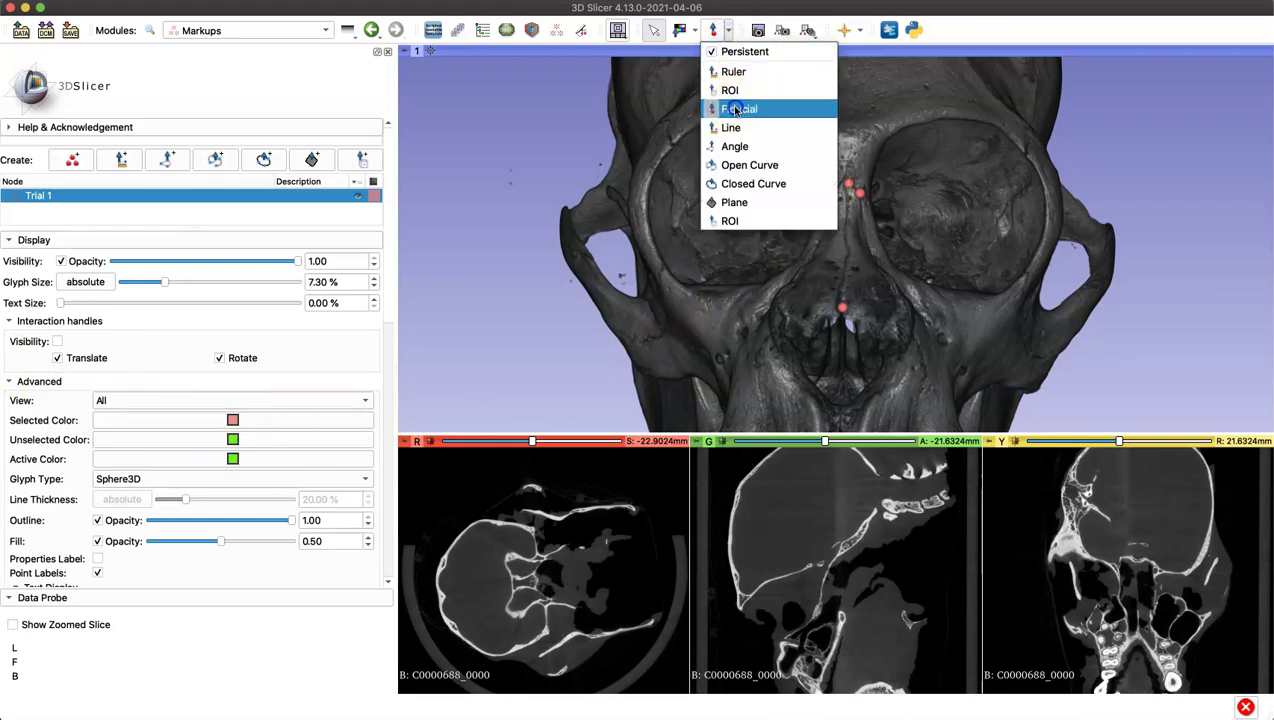
click(748, 106)
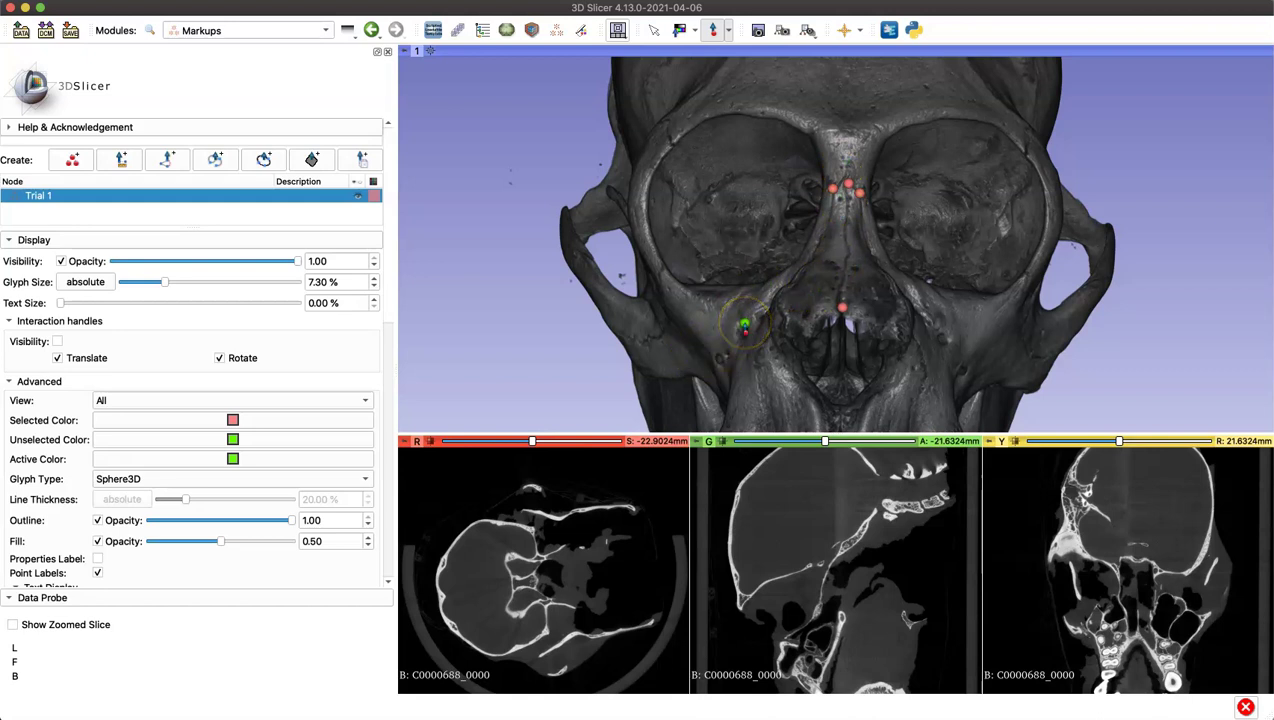
click(788, 355)
click(651, 33)
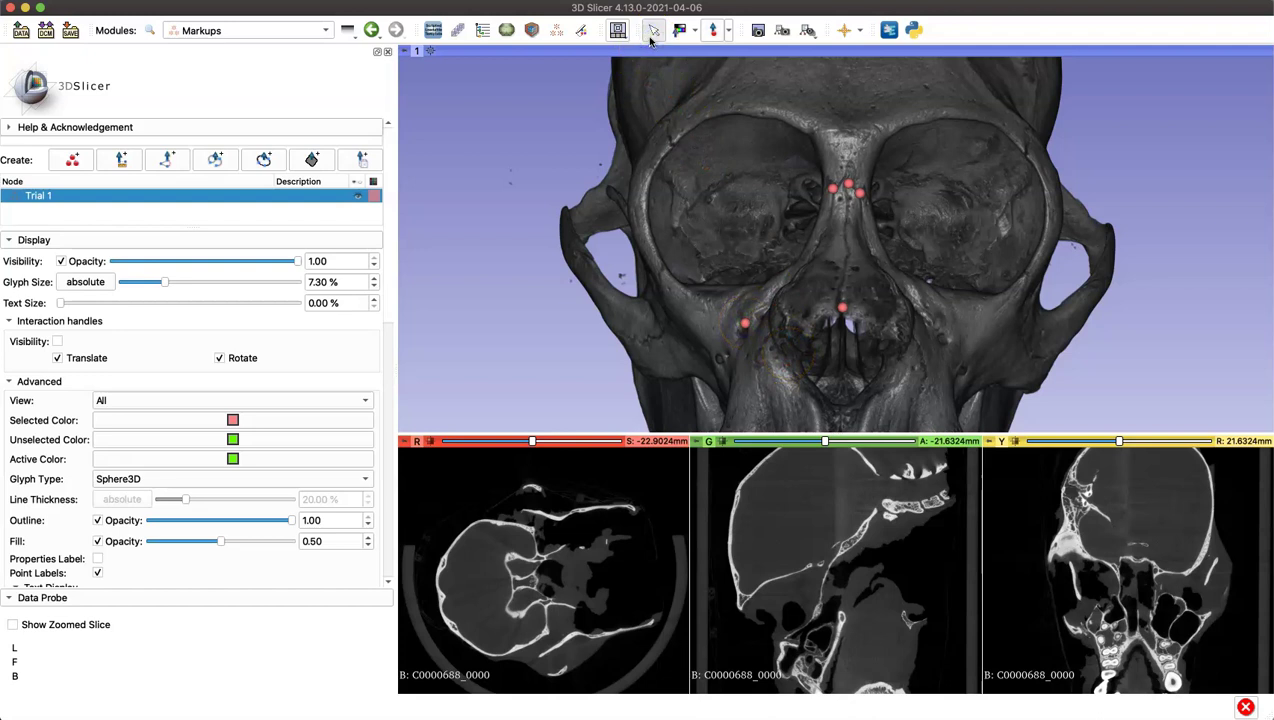
click(560, 171)
- Set the fiducial label text size to 3.80 % and its font to bold Times
scroll(67, 376, down, 5)
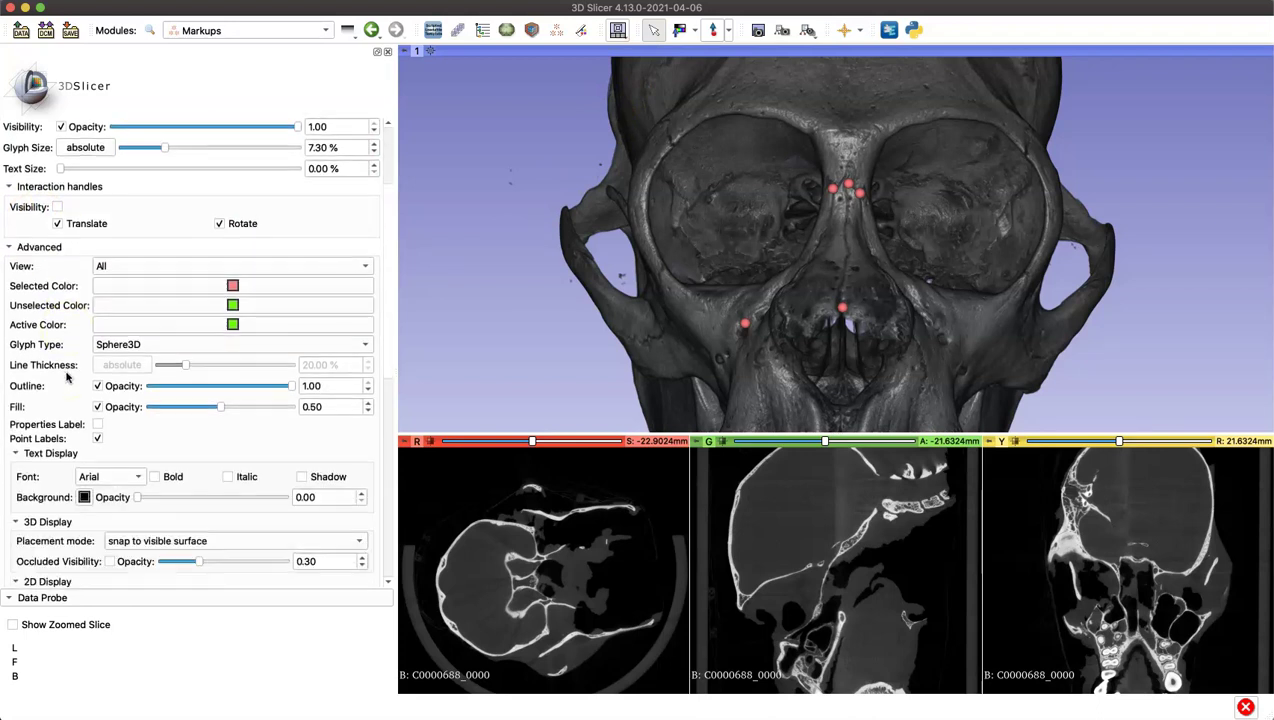
scroll(67, 376, down, 1)
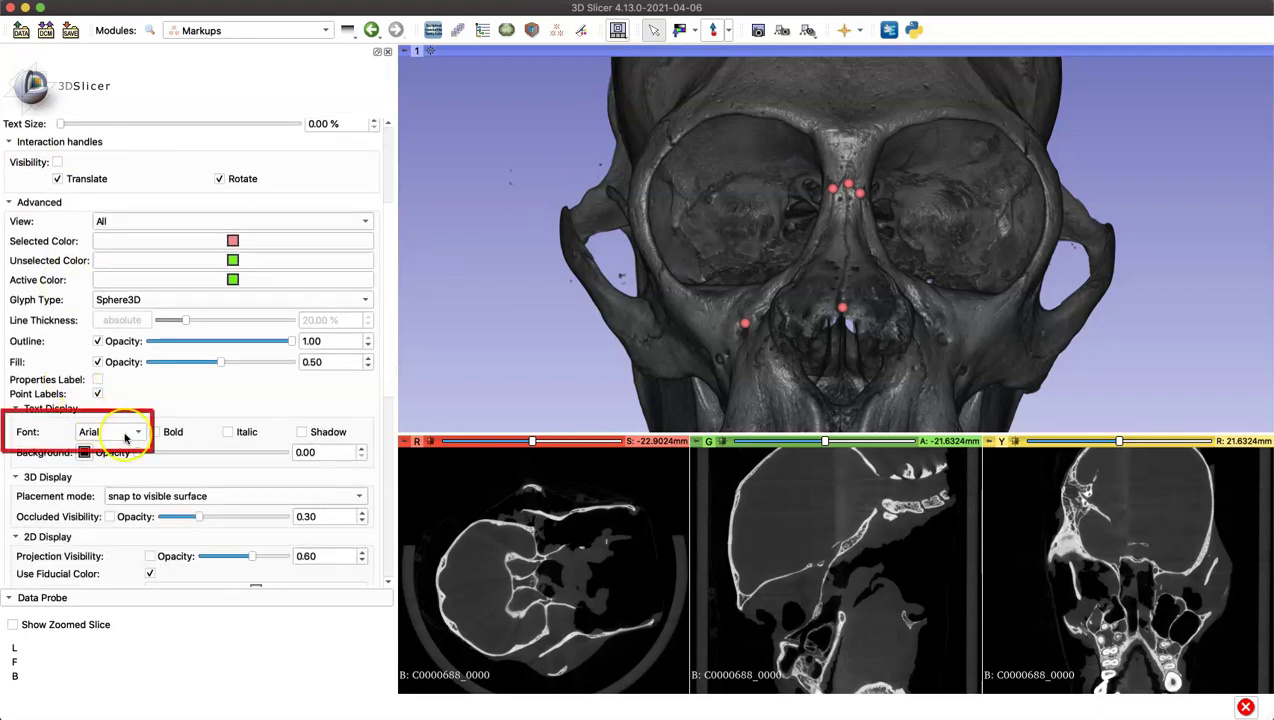
scroll(125, 437, up, 3)
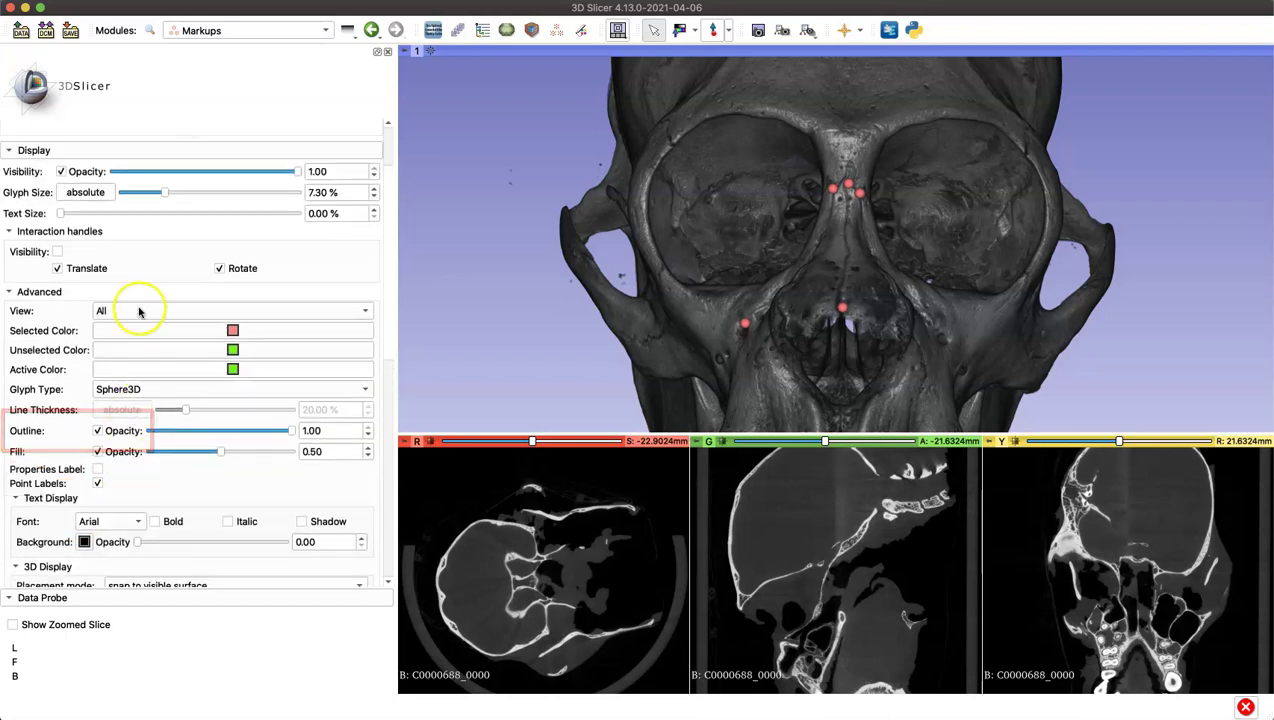
drag(62, 214, 107, 215)
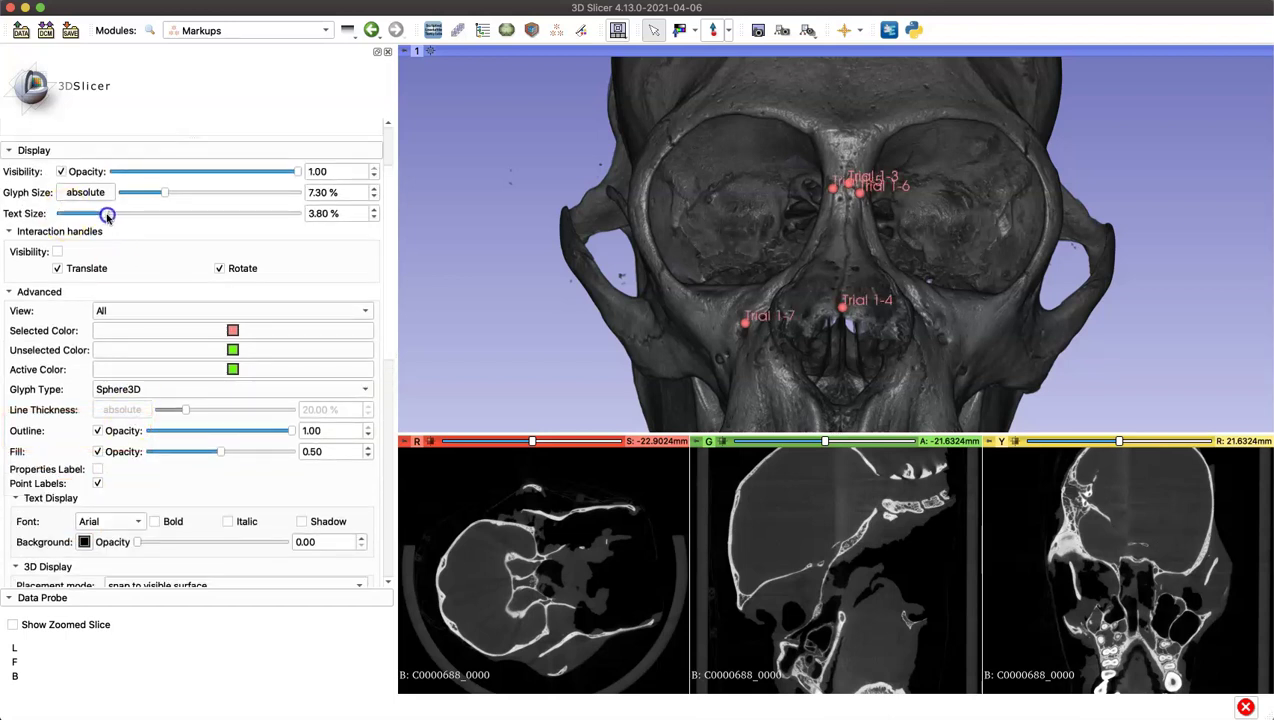
click(126, 521)
click(118, 561)
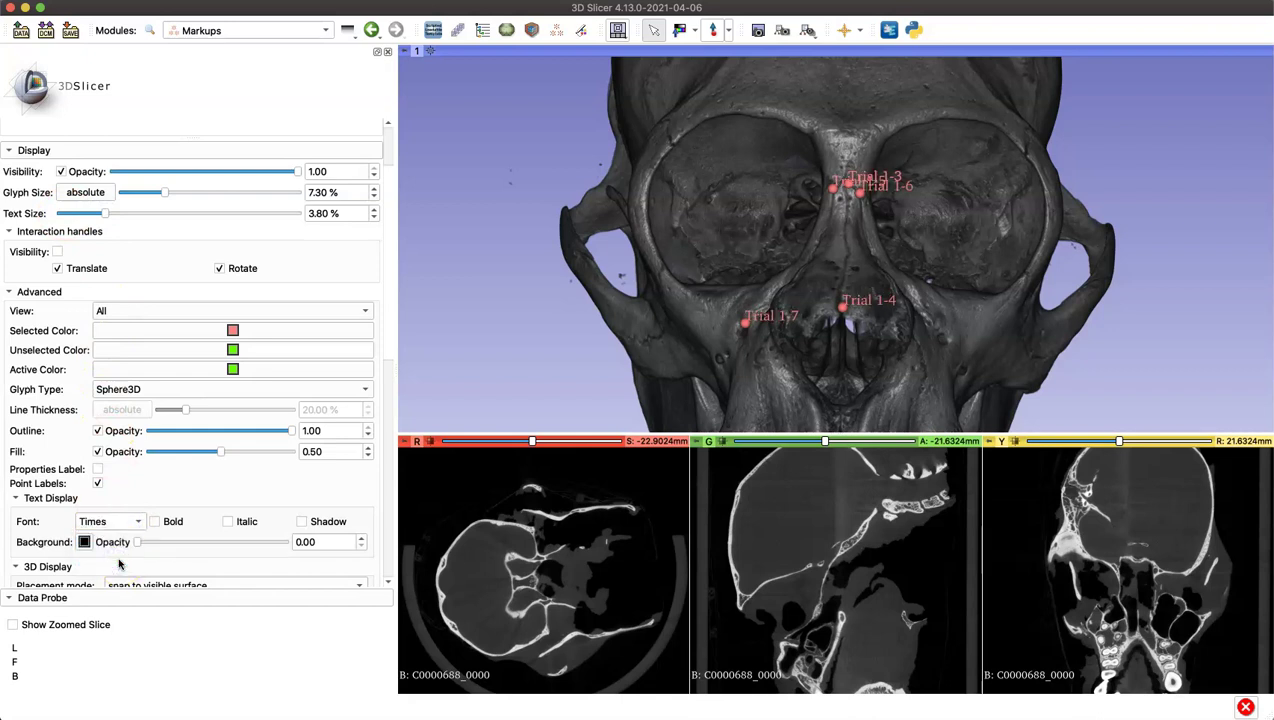
click(154, 522)
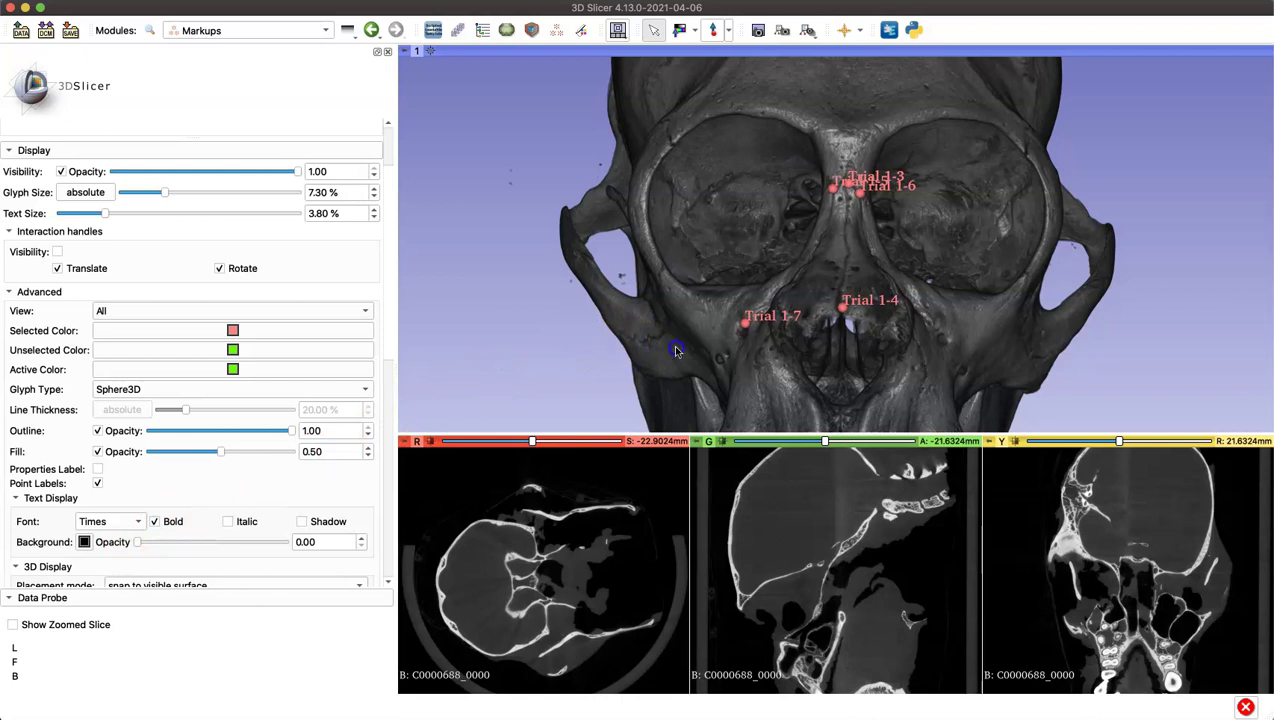
- Give the fiducial labels a purple background with an opacity of 1.00
drag(675, 350, 724, 321)
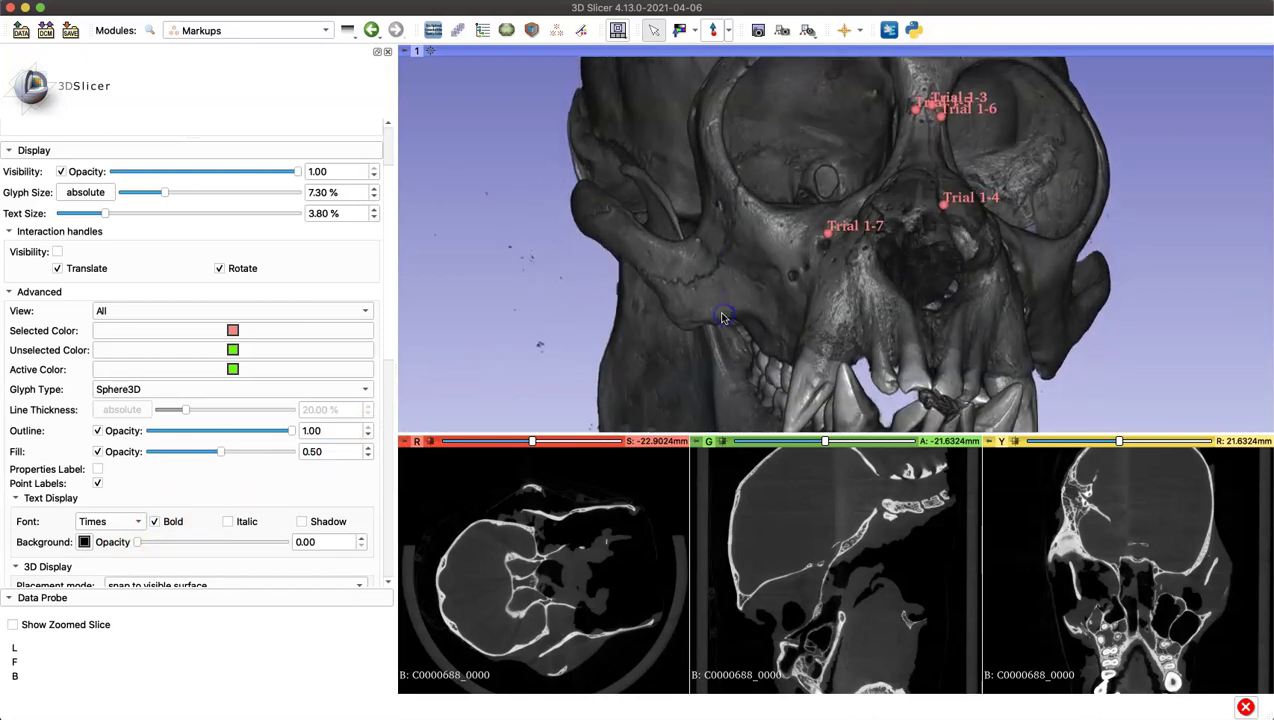
drag(137, 541, 298, 548)
click(84, 542)
click(67, 417)
click(102, 565)
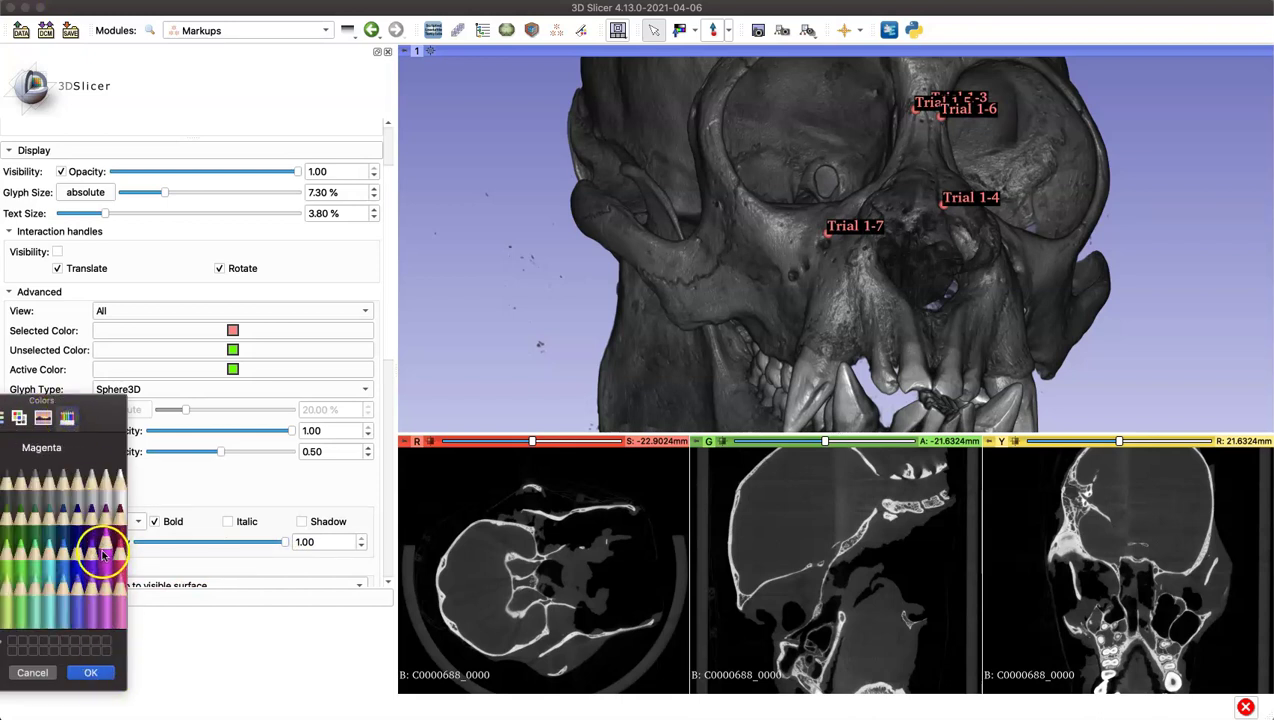
click(97, 558)
click(92, 672)
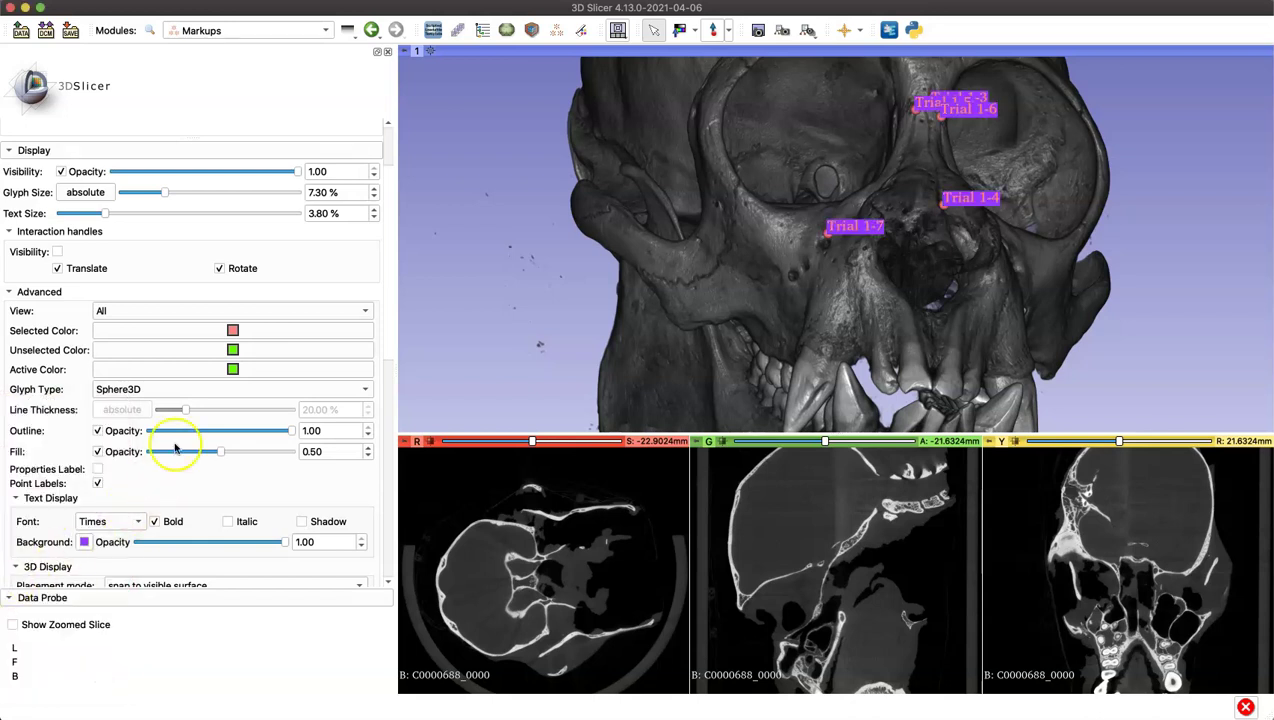
- Try the StarBurst2D glyph type for the fiducials and return to Sphere3D
click(172, 387)
click(173, 389)
click(173, 389)
click(173, 405)
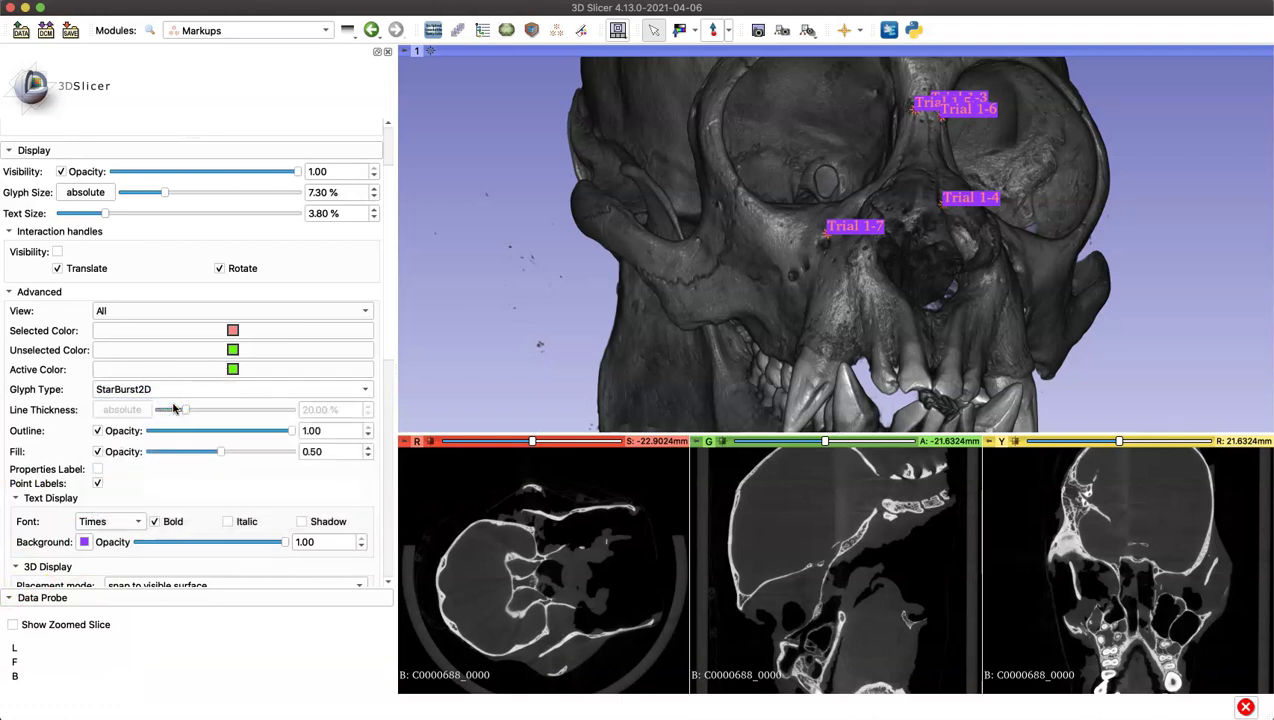
click(166, 389)
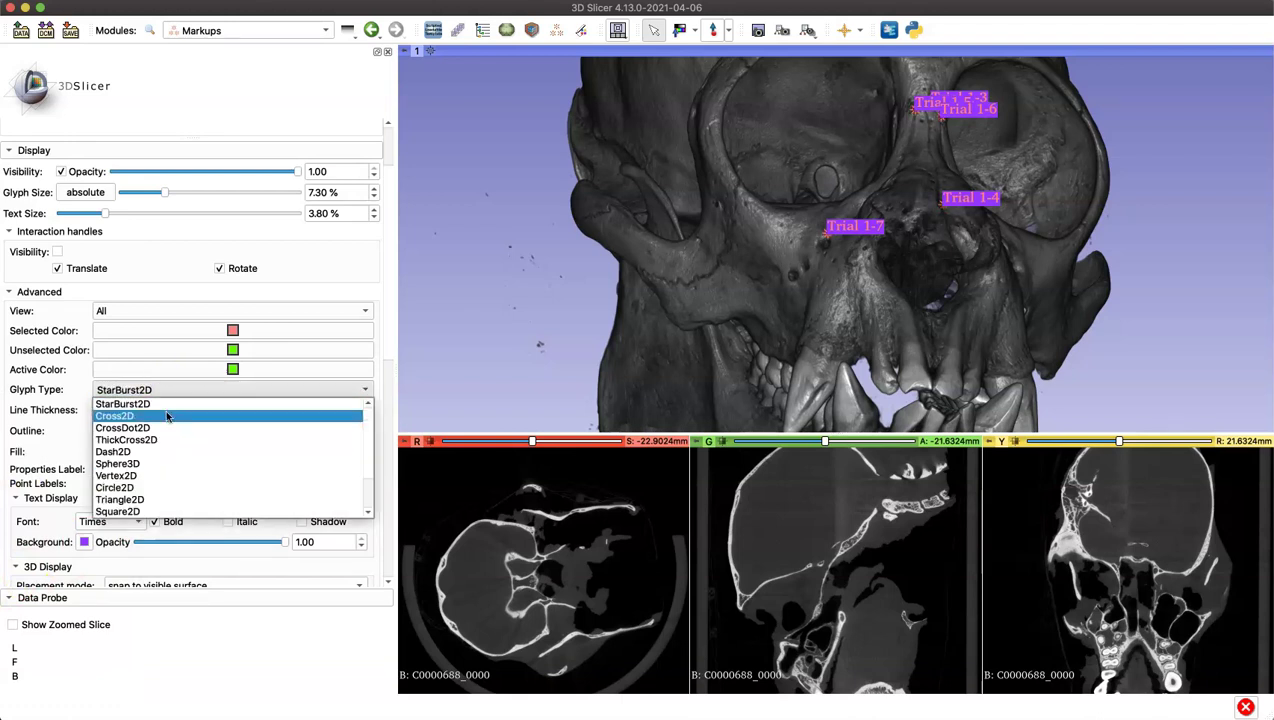
drag(165, 420, 179, 500)
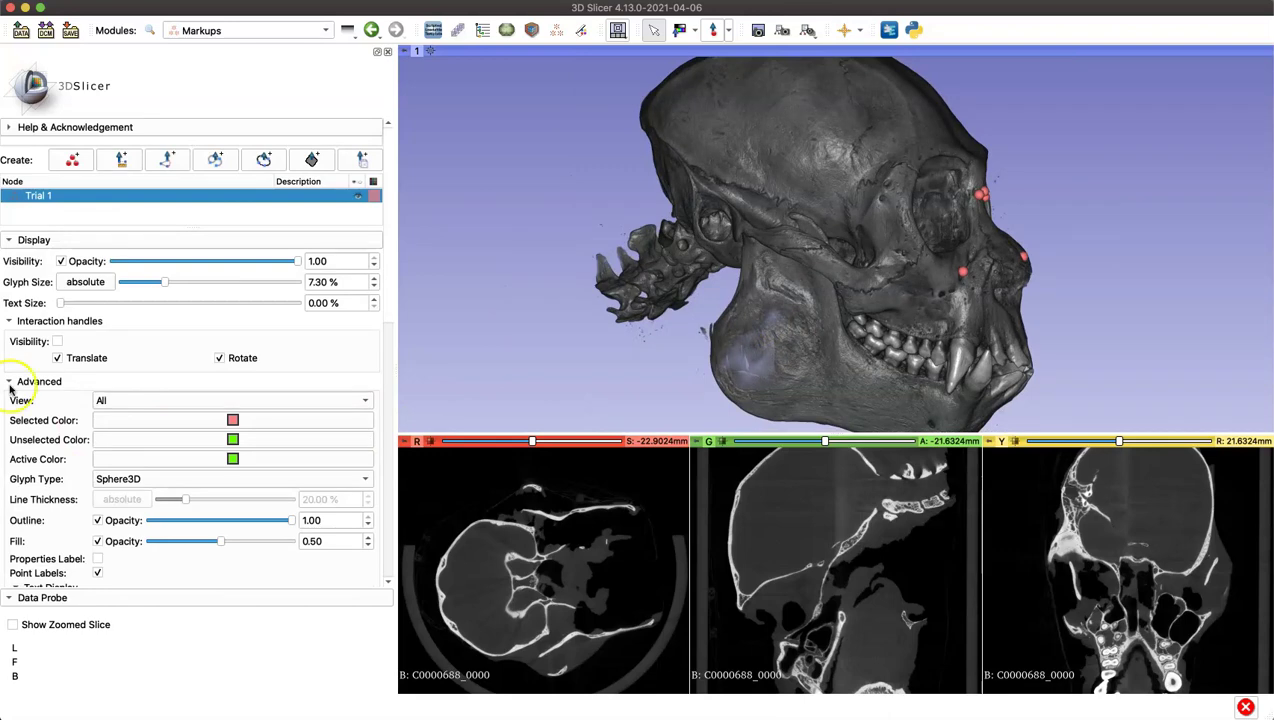
- Jump the slice views to the fiducial at the lower end of the nasal bones and to the middle one between the orbits
drag(799, 171, 1100, 222)
scroll(993, 338, up, 5)
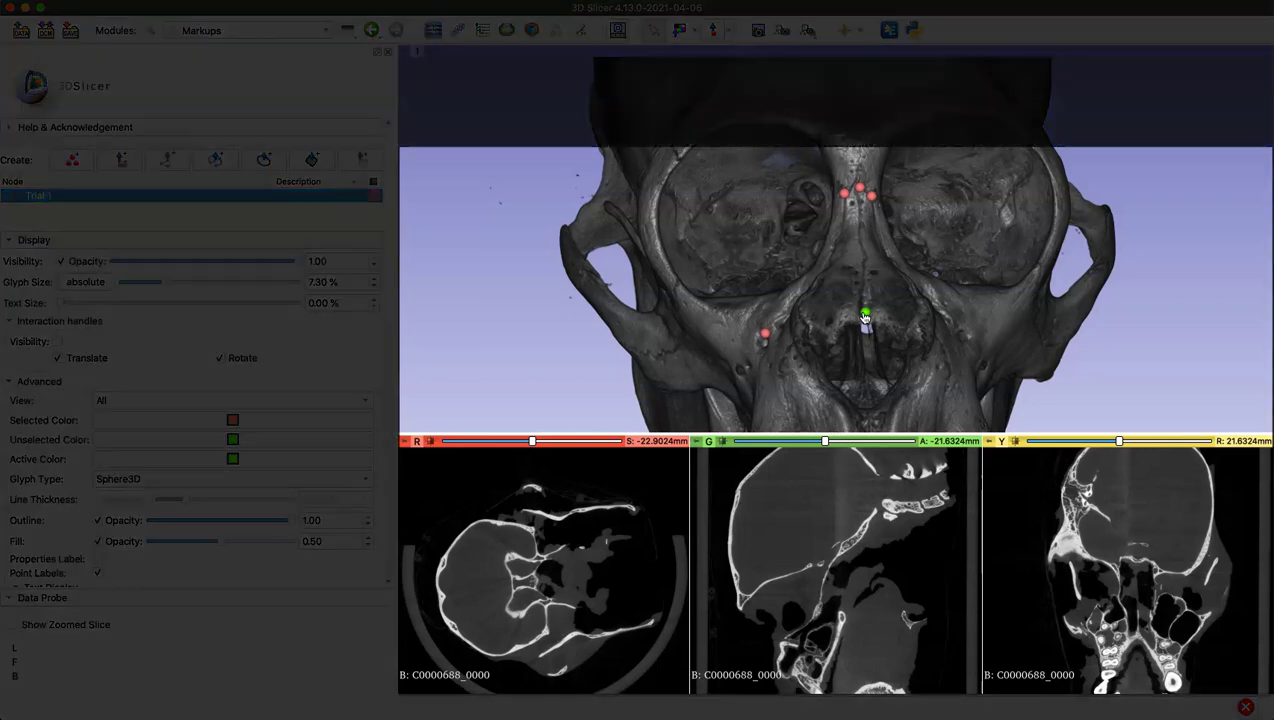
click(866, 318)
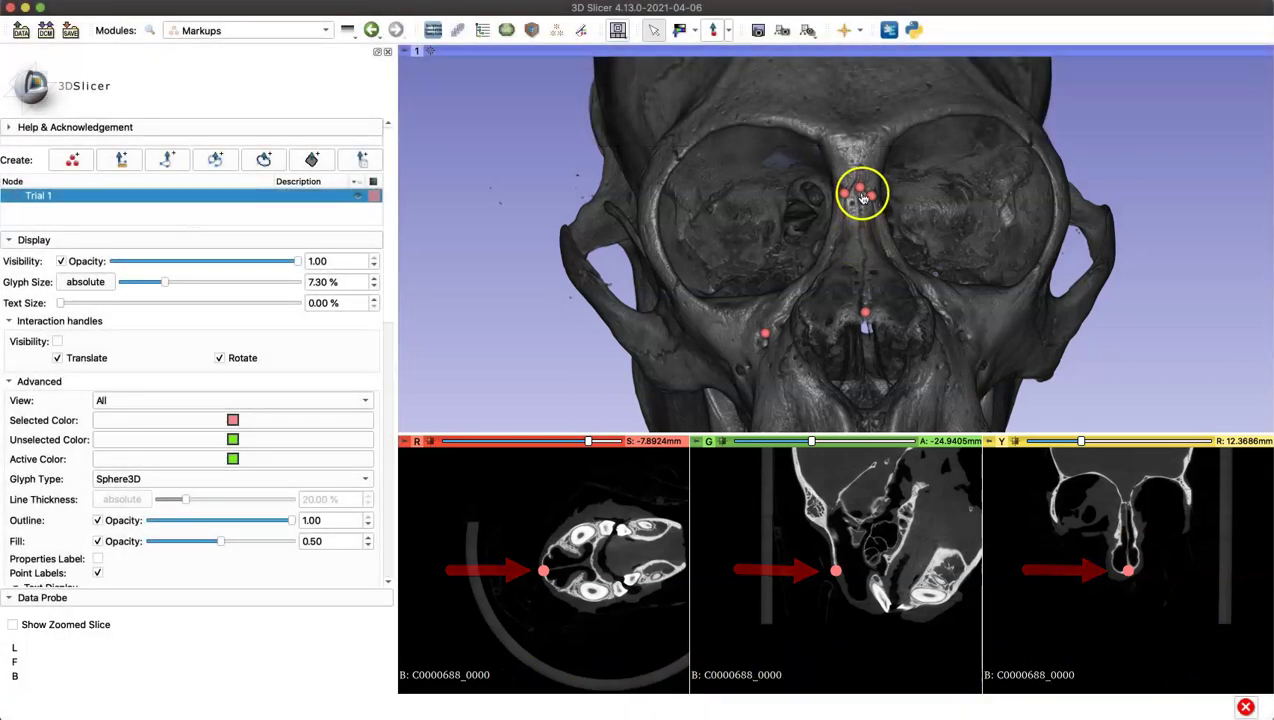
click(860, 192)
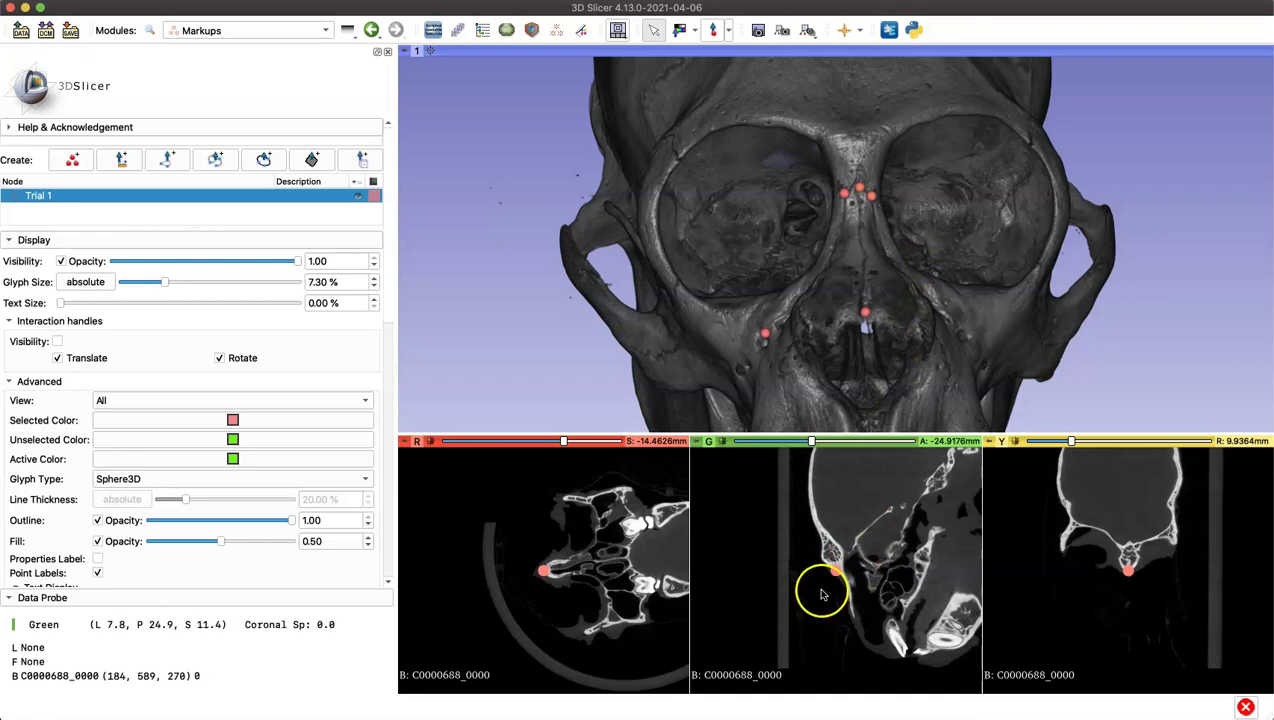
- Zoom the green slice view in on the middle fiducial between the orbits to examine its position relative to the bone
drag(819, 592, 823, 548)
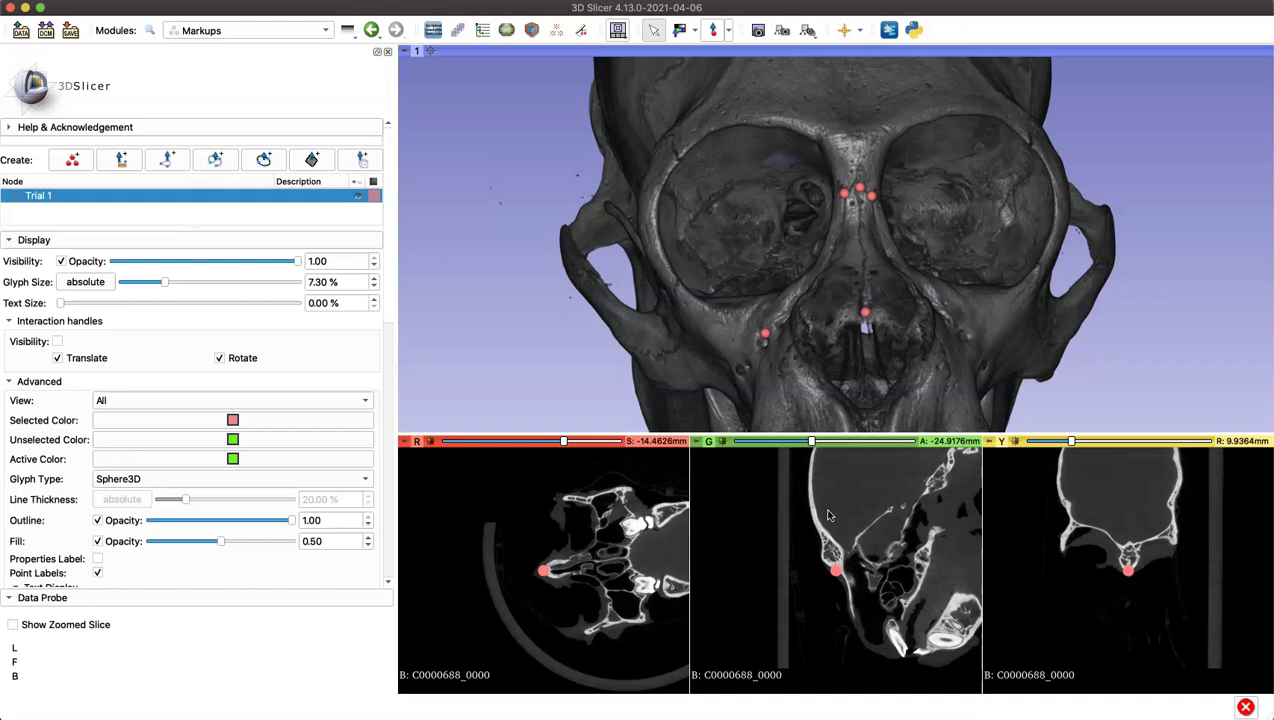
click(812, 570)
right_drag(822, 612, 833, 633)
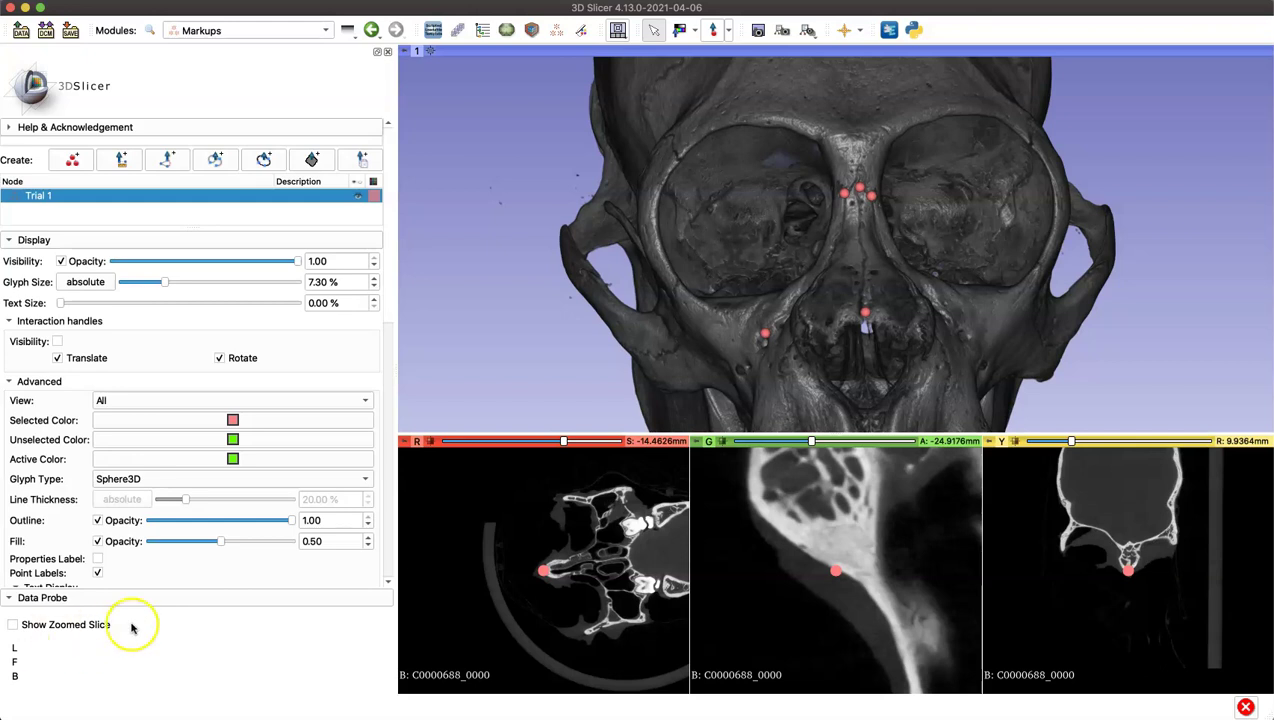
- Enable cropping of the volume rendering with the ROI displayed and crop away the top of the braincase
click(531, 29)
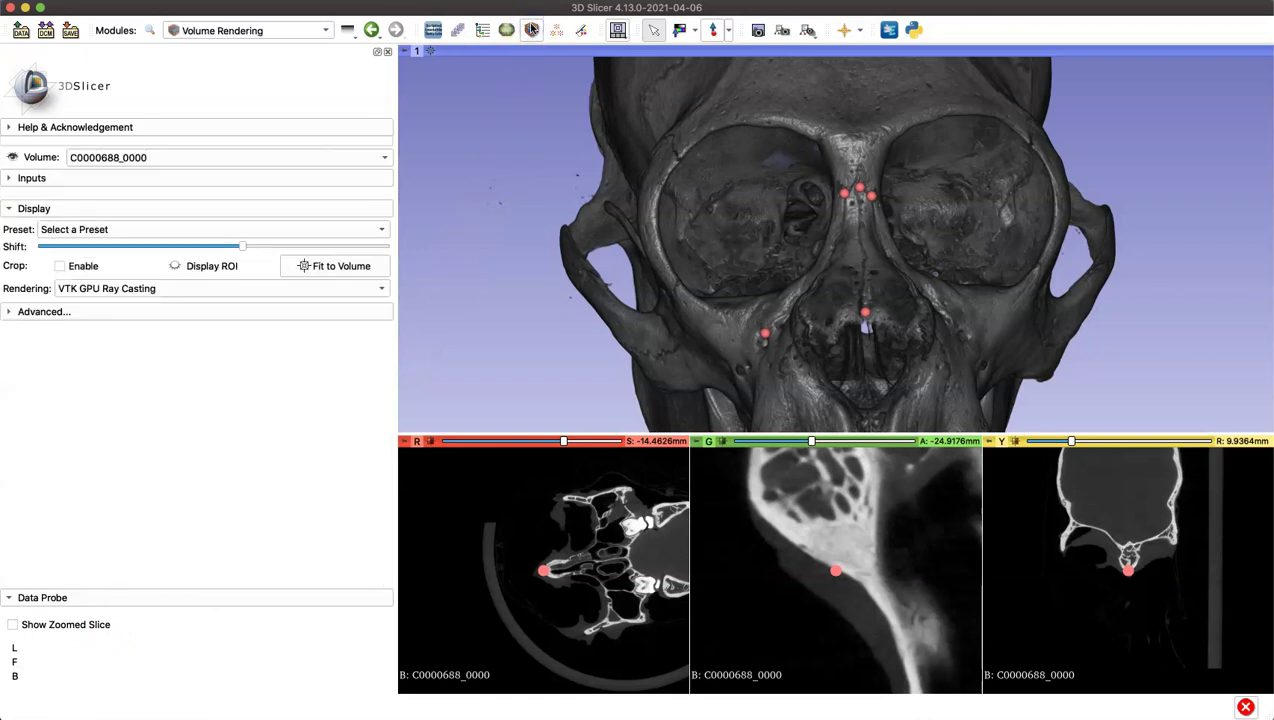
mouse_move(520, 365)
mouse_down()
mouse_move(540, 313)
mouse_move(731, 338)
mouse_move(682, 279)
mouse_move(800, 320)
mouse_up()
click(174, 266)
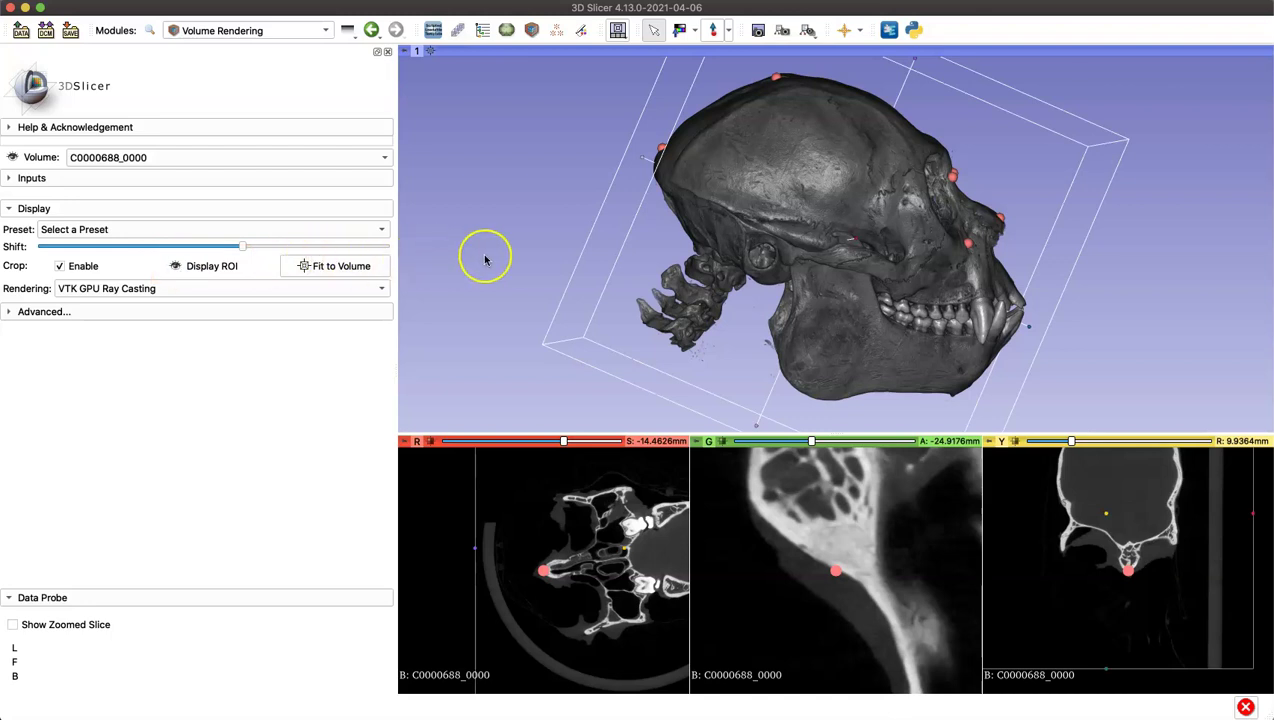
scroll(484, 258, down, 3)
drag(484, 258, 518, 208)
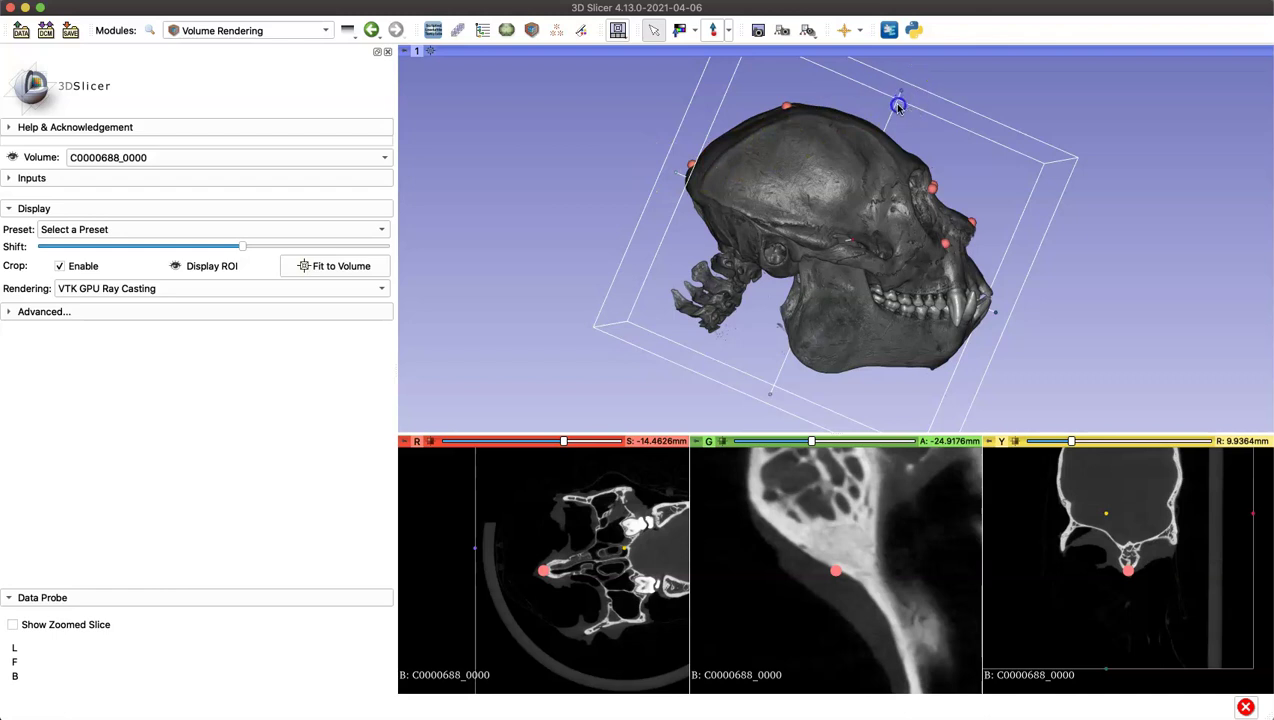
drag(897, 107, 916, 156)
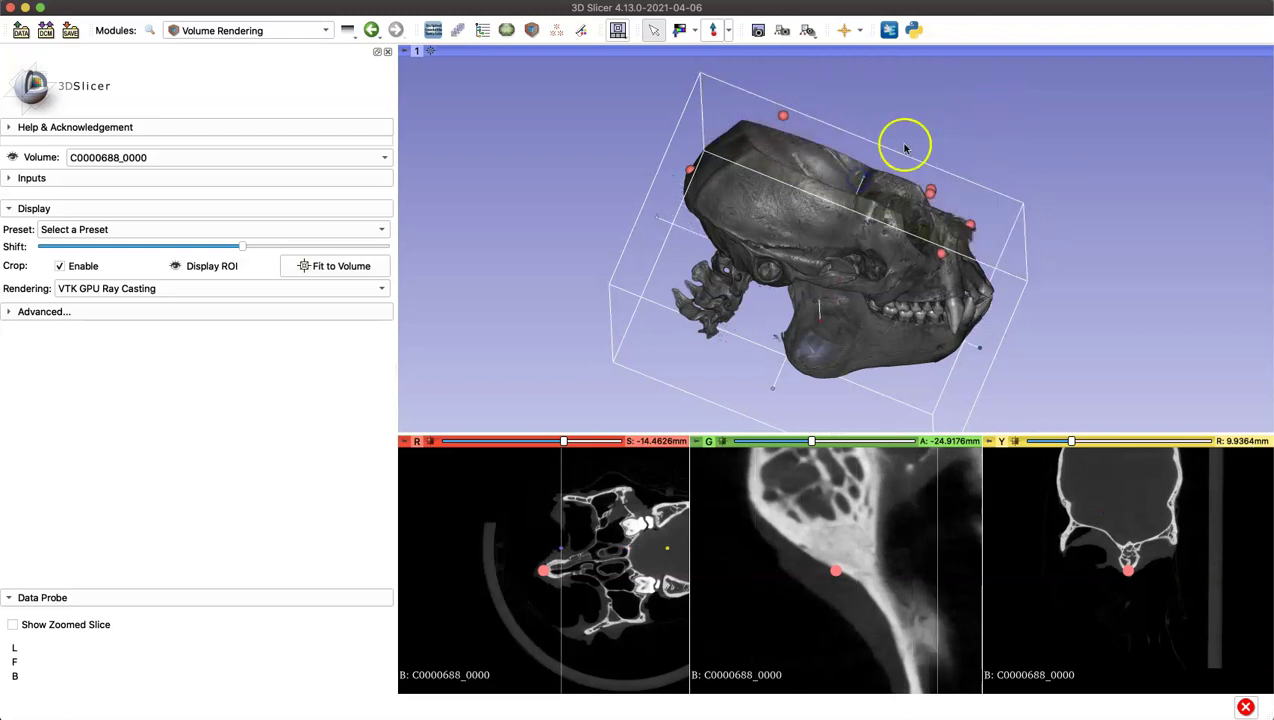
- Hide the crop ROI and examine the inside of the opened braincase from above
click(233, 268)
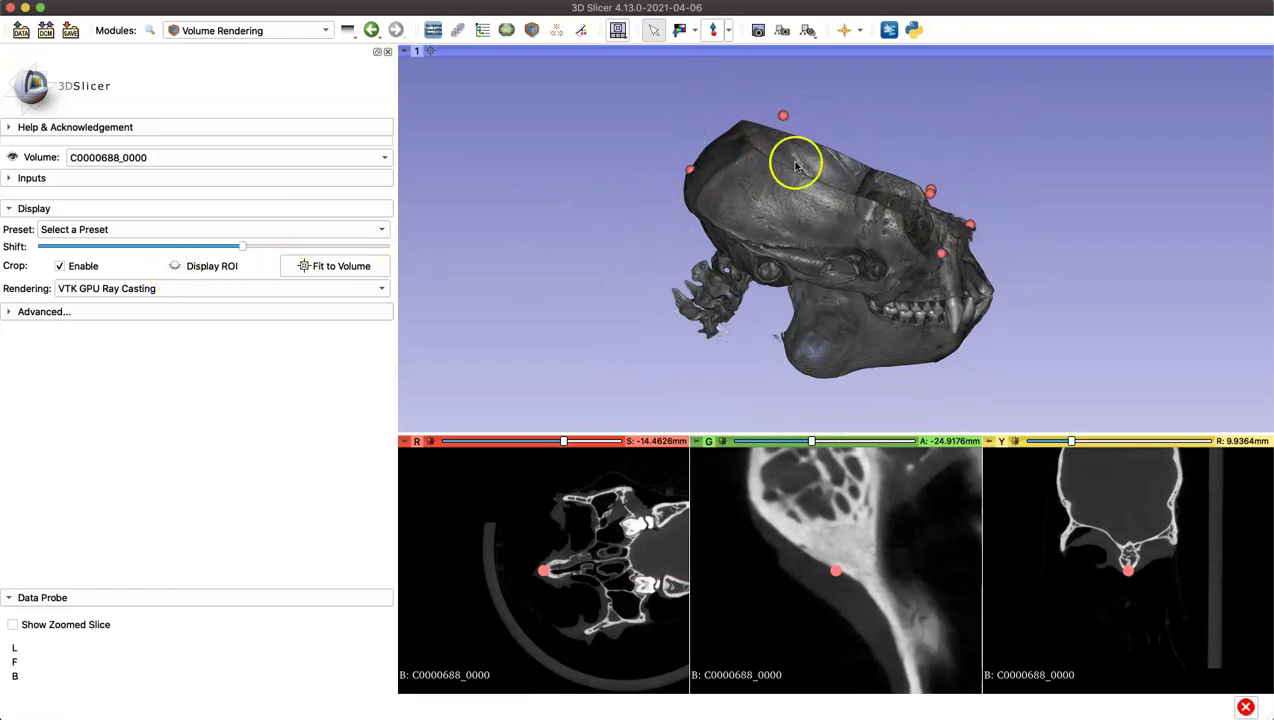
drag(969, 129, 1113, 117)
drag(1033, 173, 1005, 188)
drag(690, 295, 637, 412)
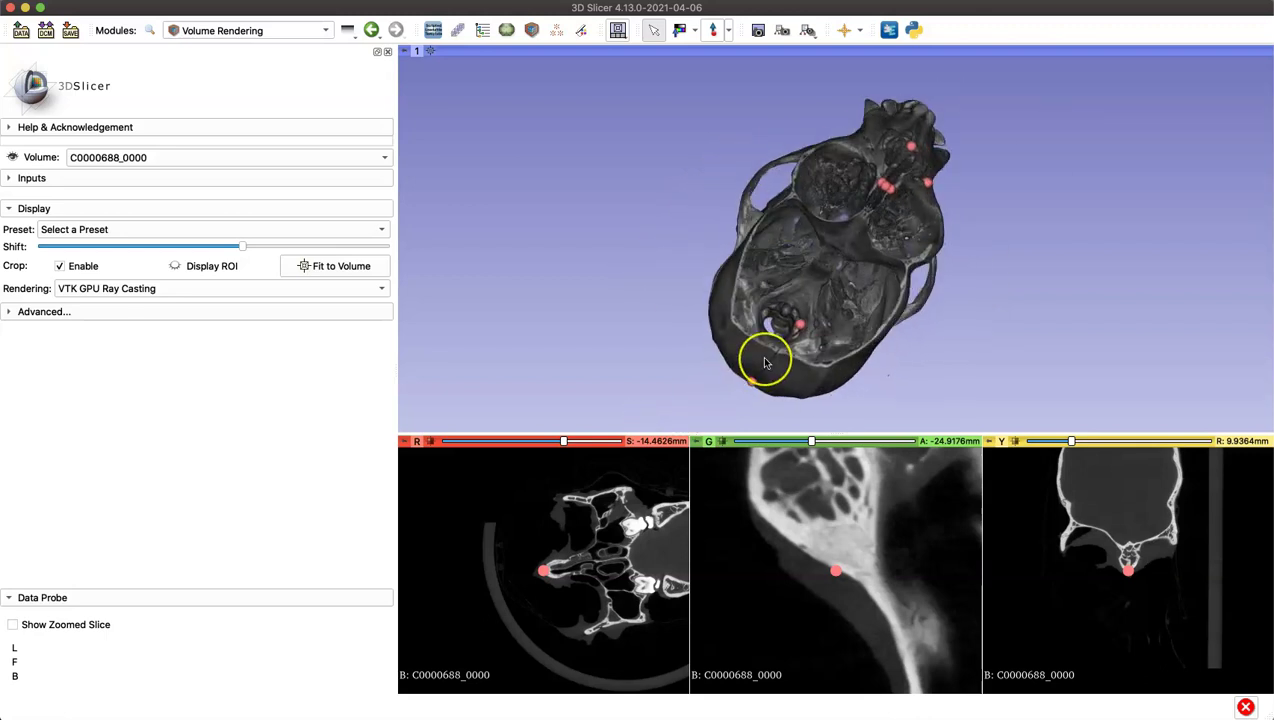
scroll(765, 363, up, 3)
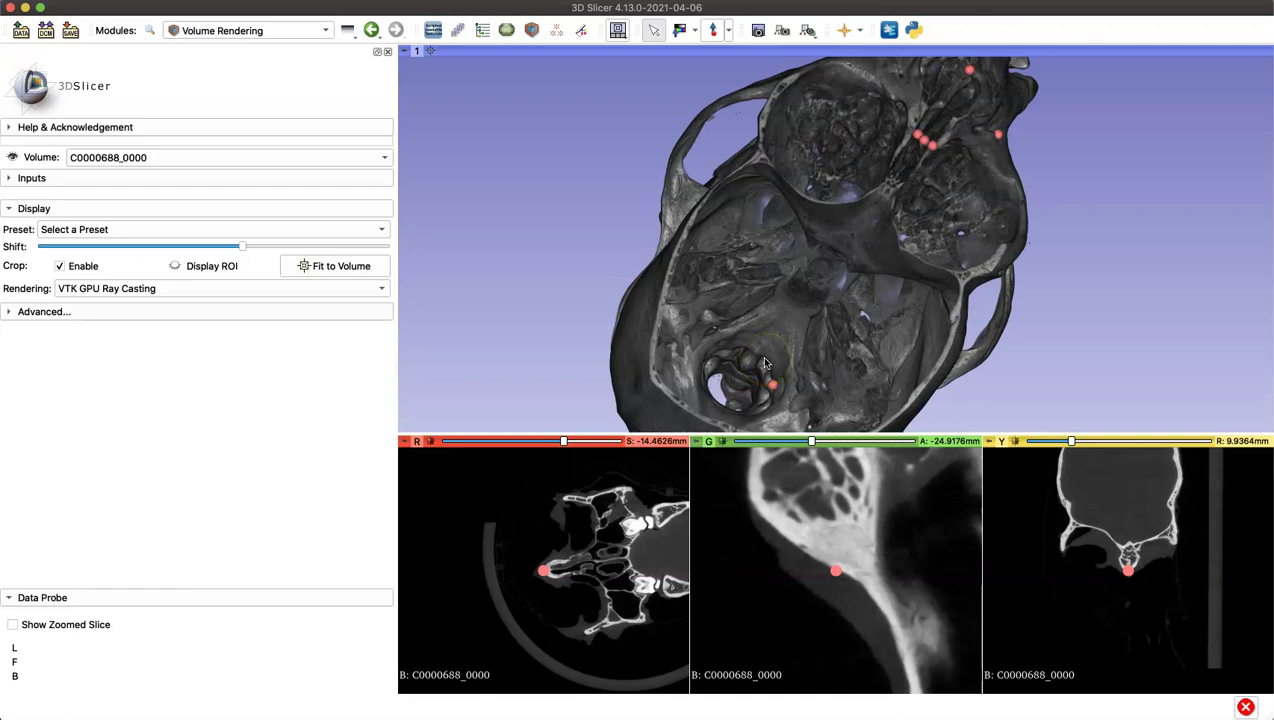
scroll(765, 363, down, 5)
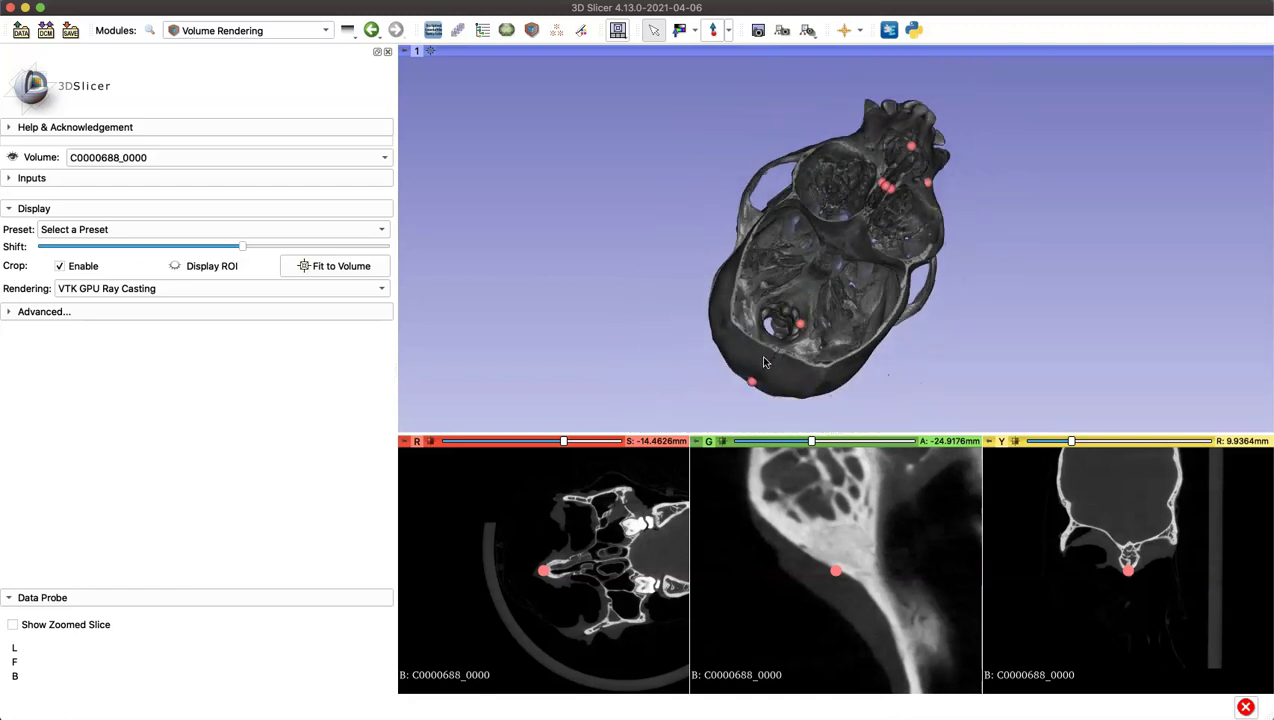
drag(611, 297, 455, 228)
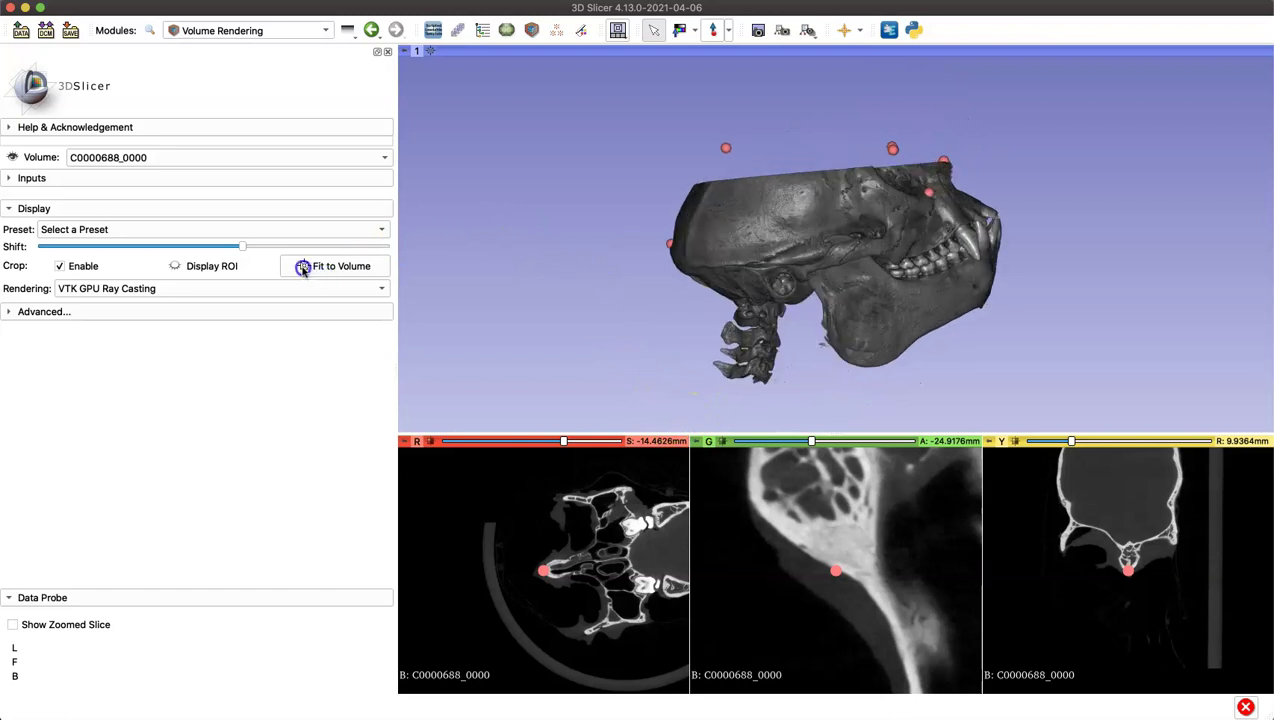
- Extend the crop ROI back over the top of the skull and hide the ROI box
click(175, 266)
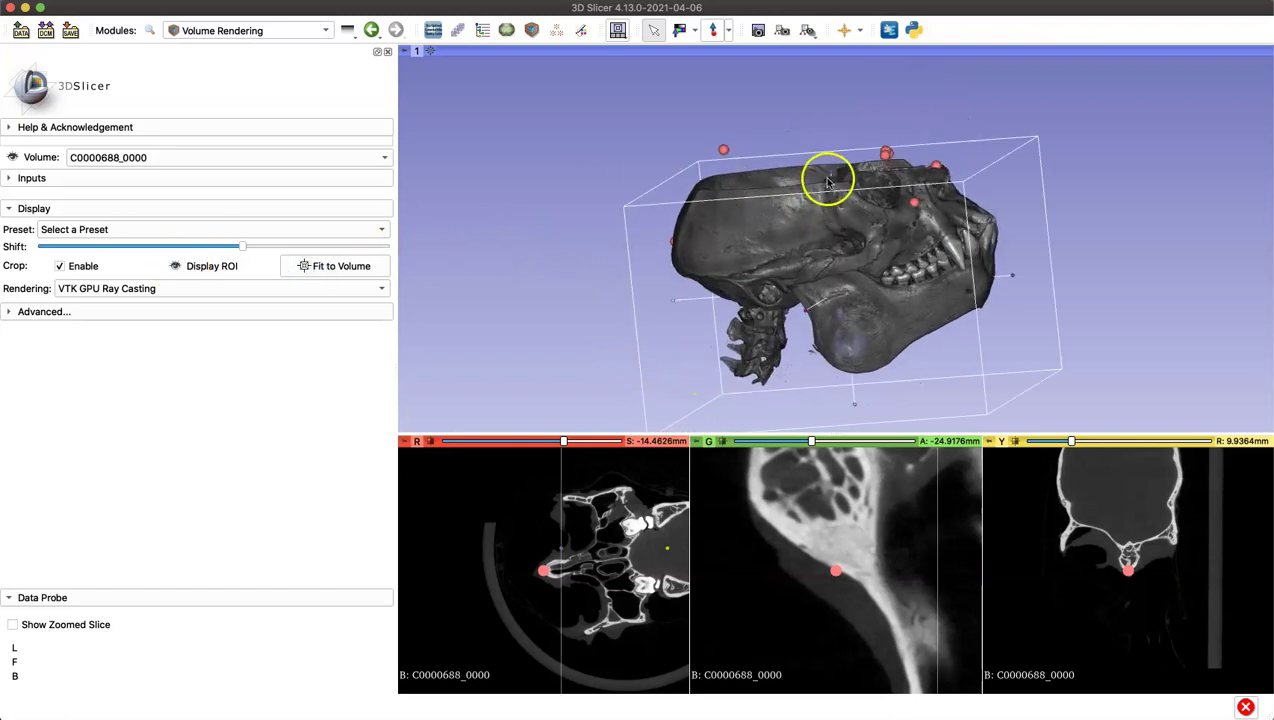
drag(817, 121, 821, 95)
mouse_move(490, 553)
mouse_down()
mouse_move(506, 552)
mouse_move(484, 554)
mouse_up()
click(438, 554)
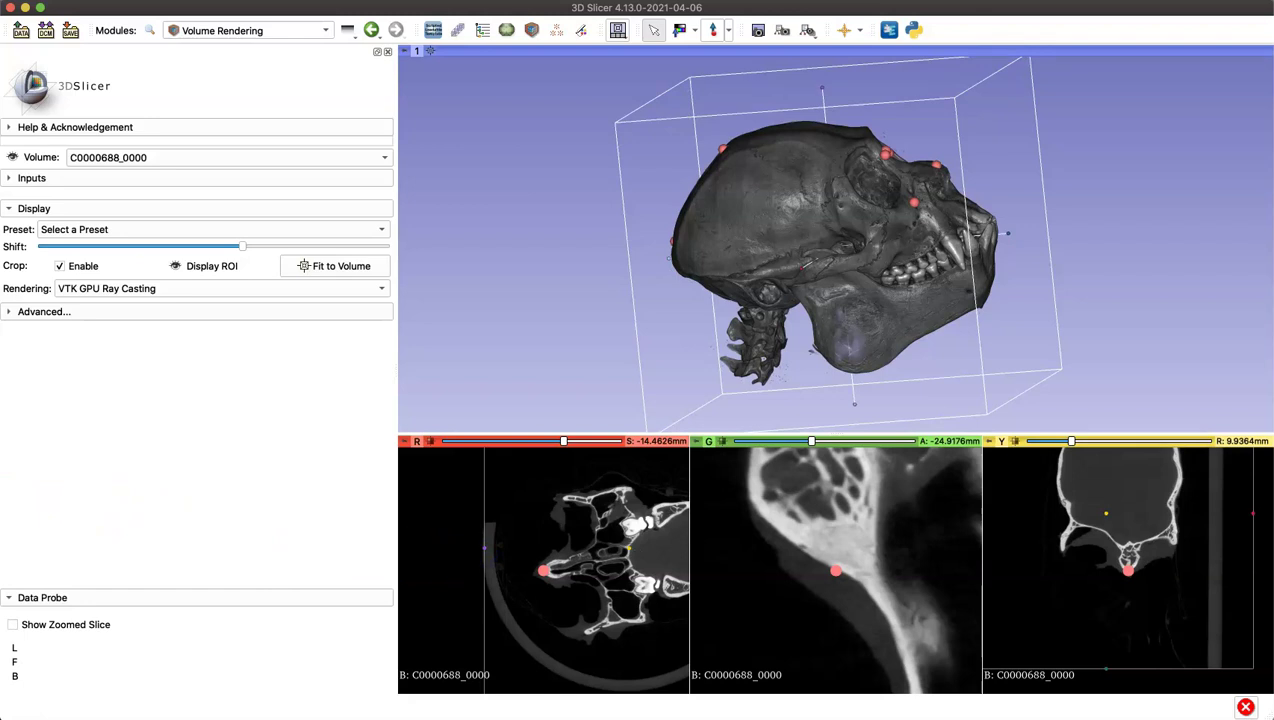
click(175, 266)
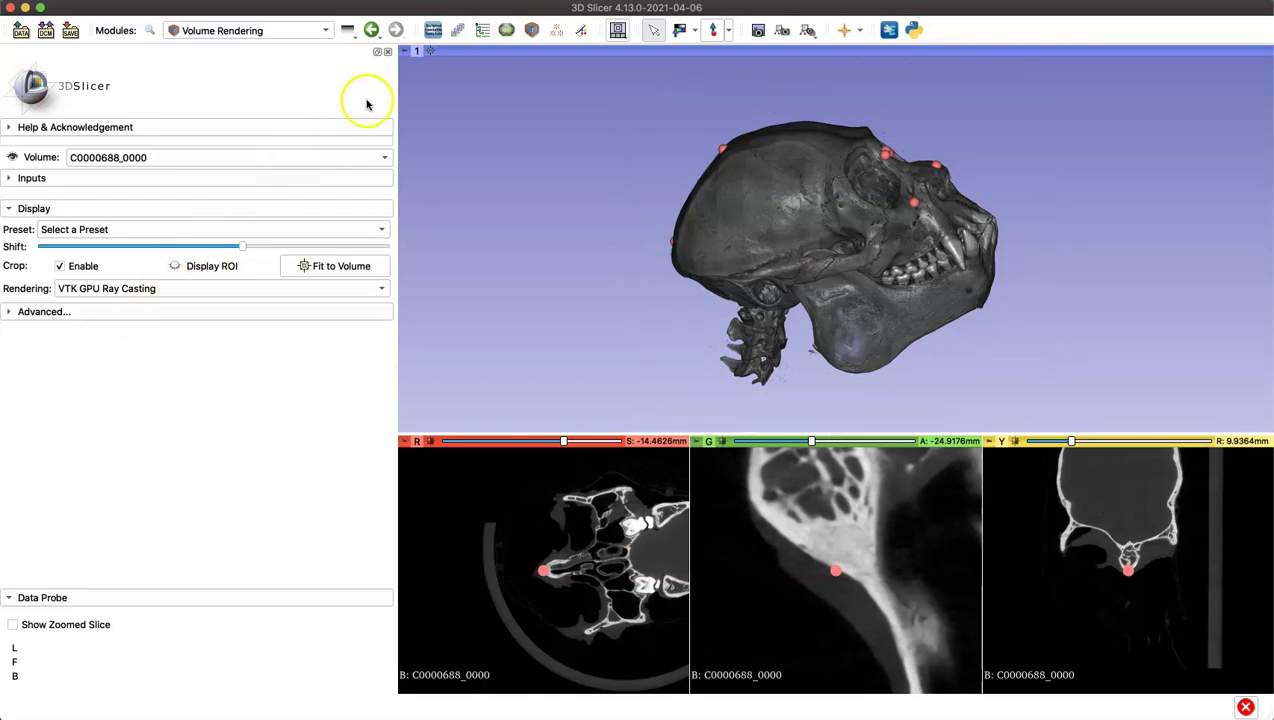
- Return to the Markups module and lock the Trial 1 control points against interaction in the views
click(556, 30)
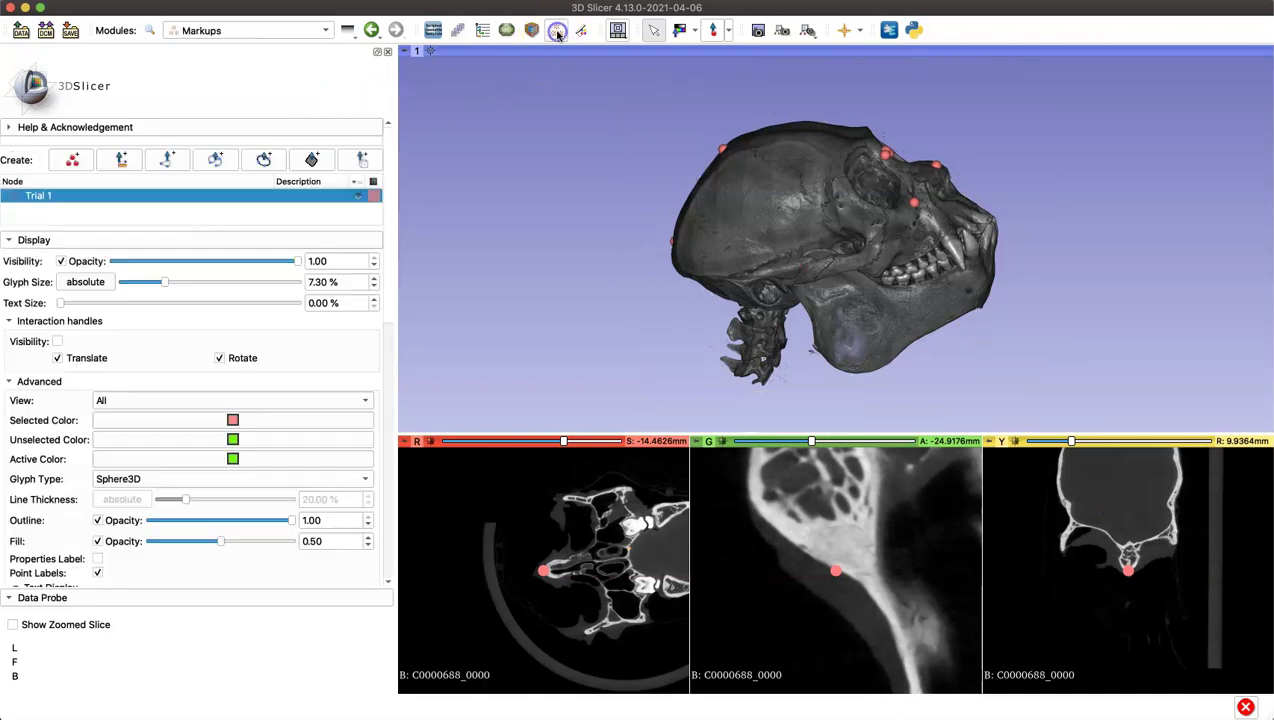
click(29, 240)
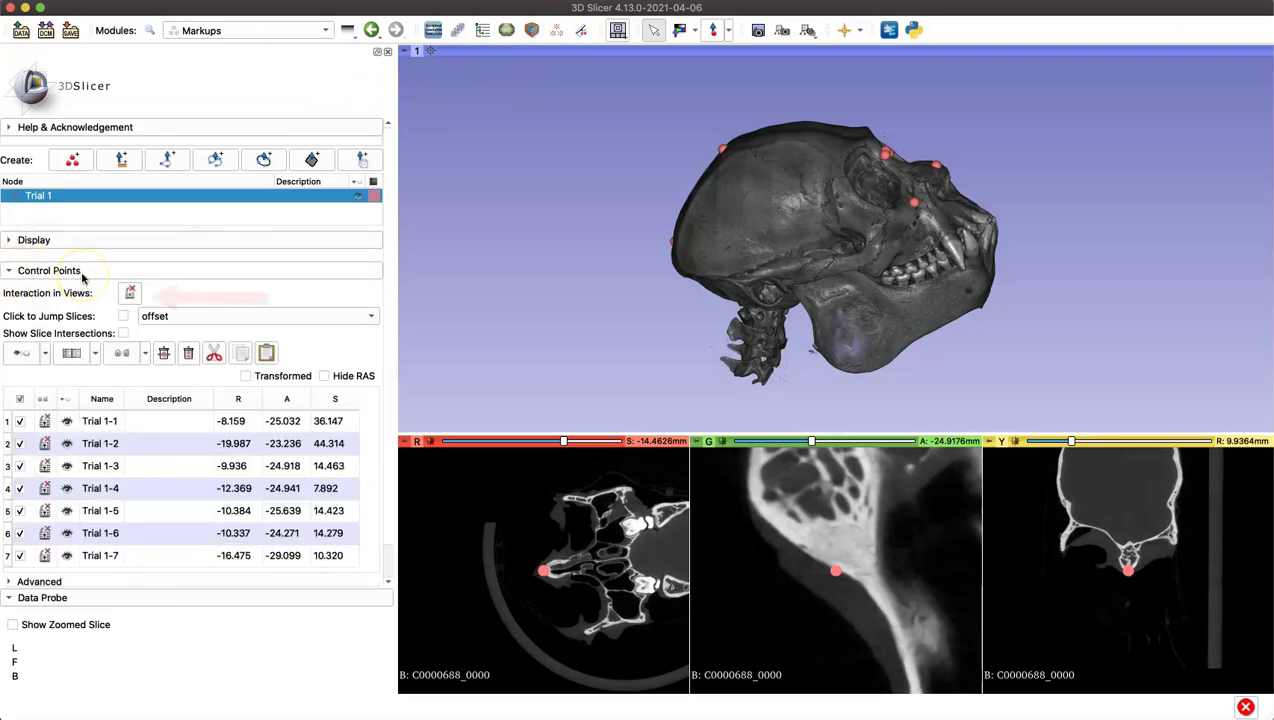
click(129, 294)
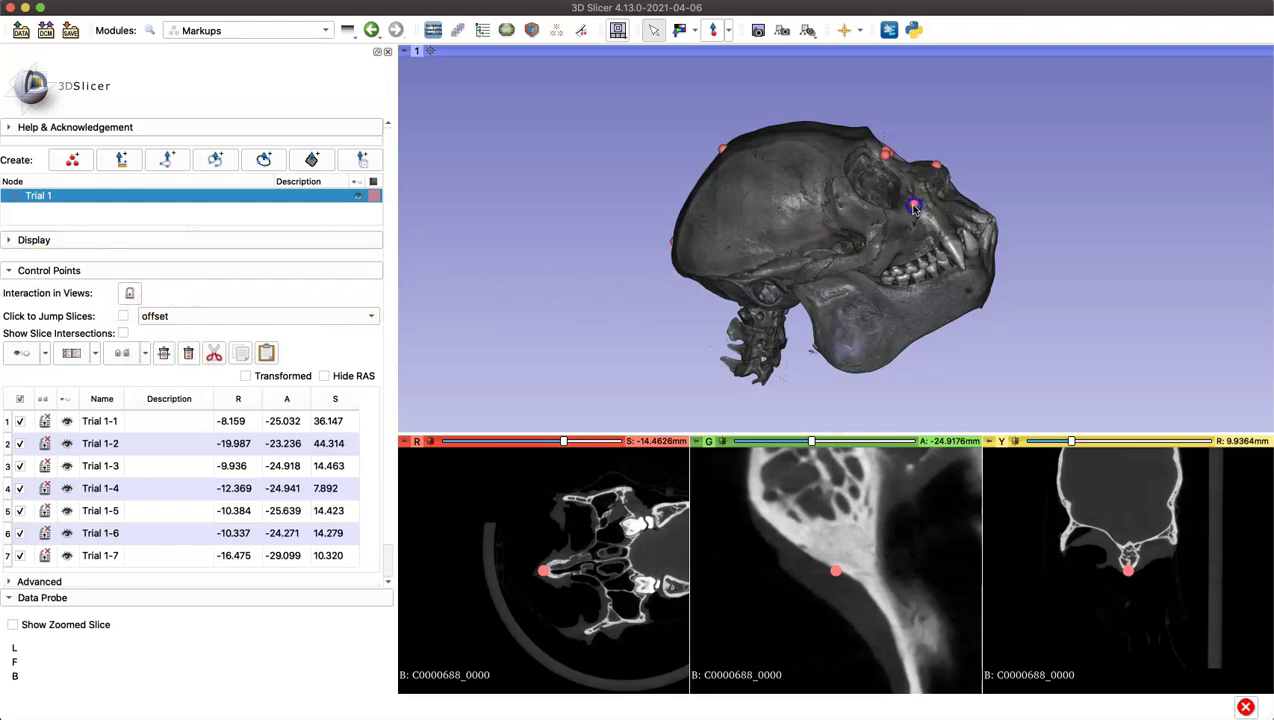
drag(898, 233, 935, 199)
click(935, 199)
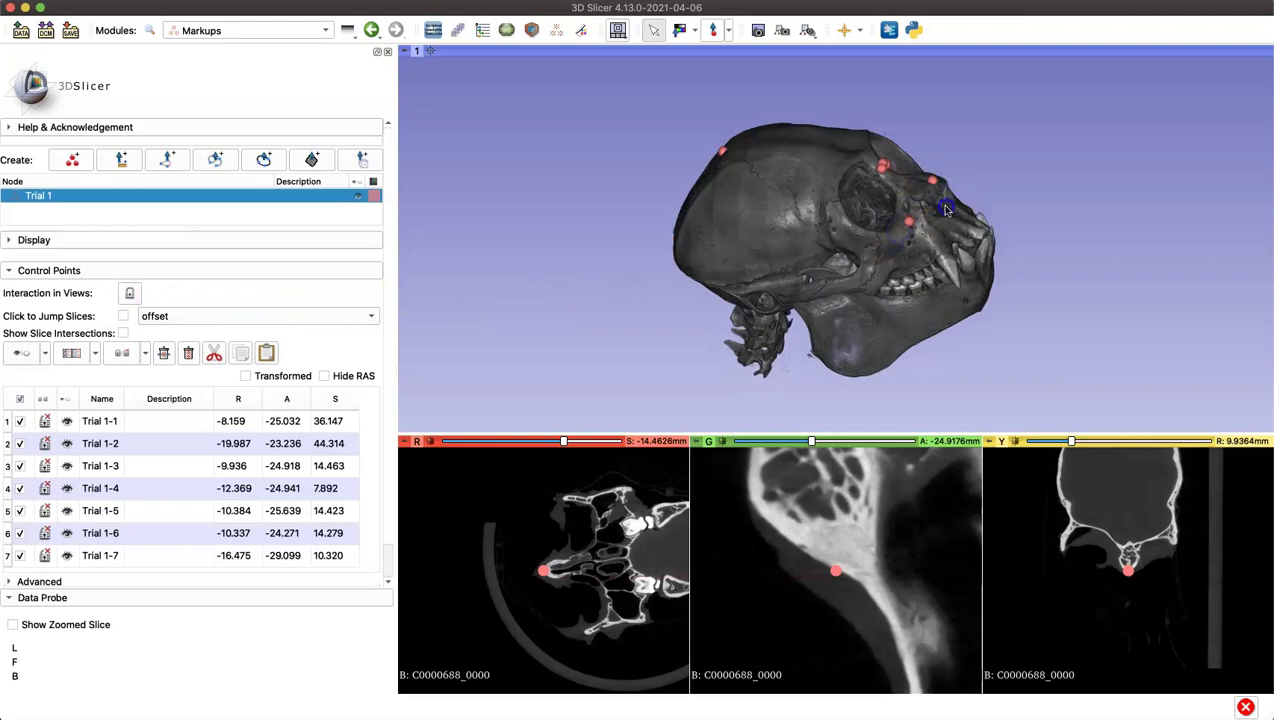
click(890, 199)
drag(853, 193, 815, 202)
scroll(910, 287, up, 5)
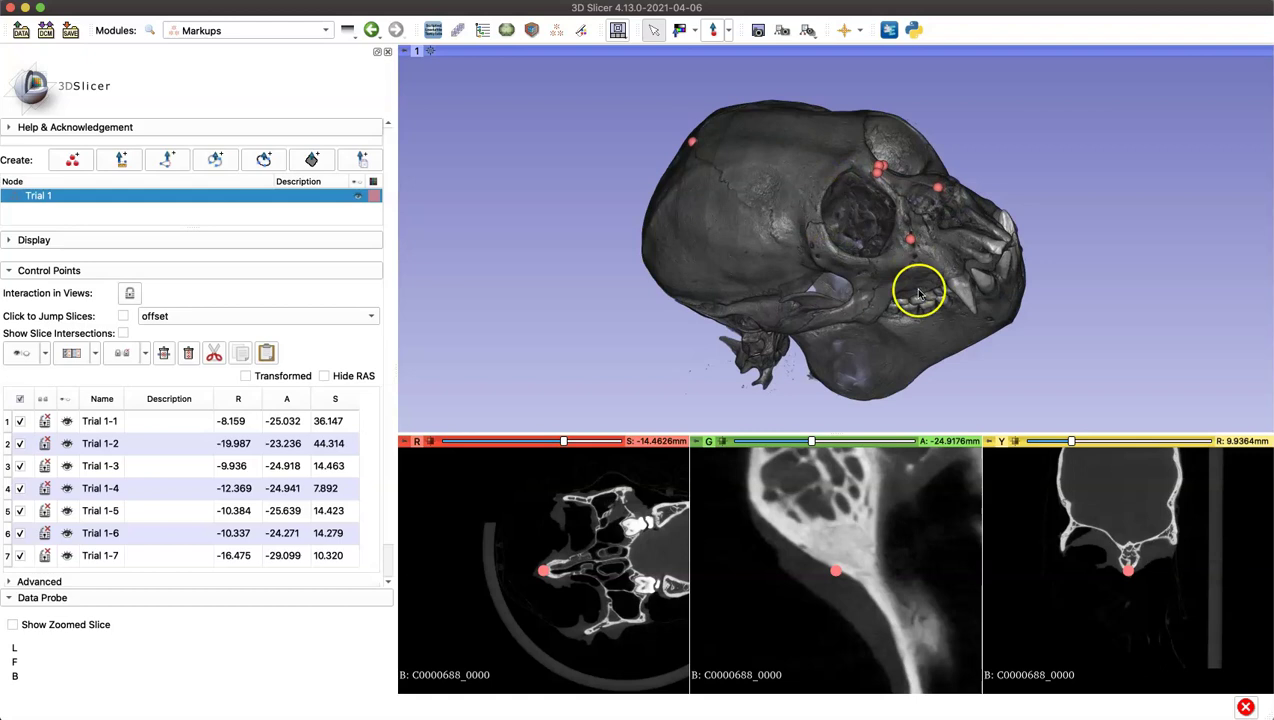
scroll(918, 296, up, 2)
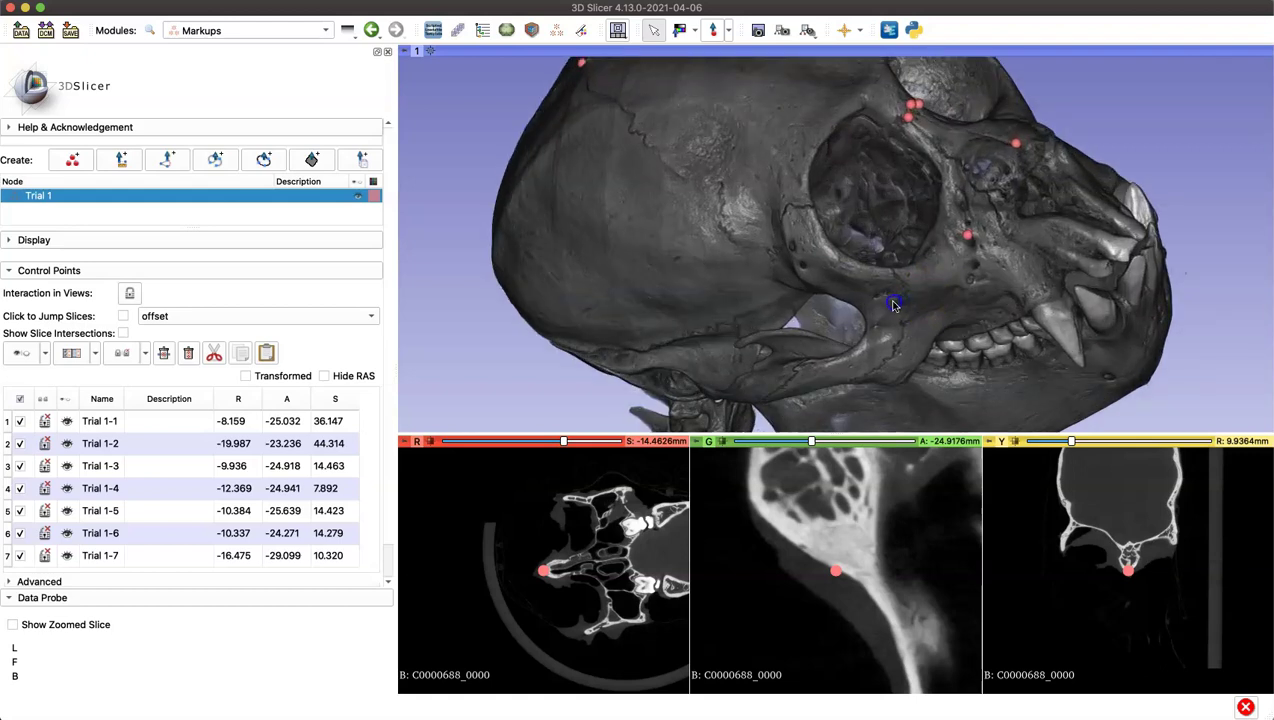
- Unlock interaction with the control points and move the fiducial below the orbit to the orbit's lateral rim
click(128, 294)
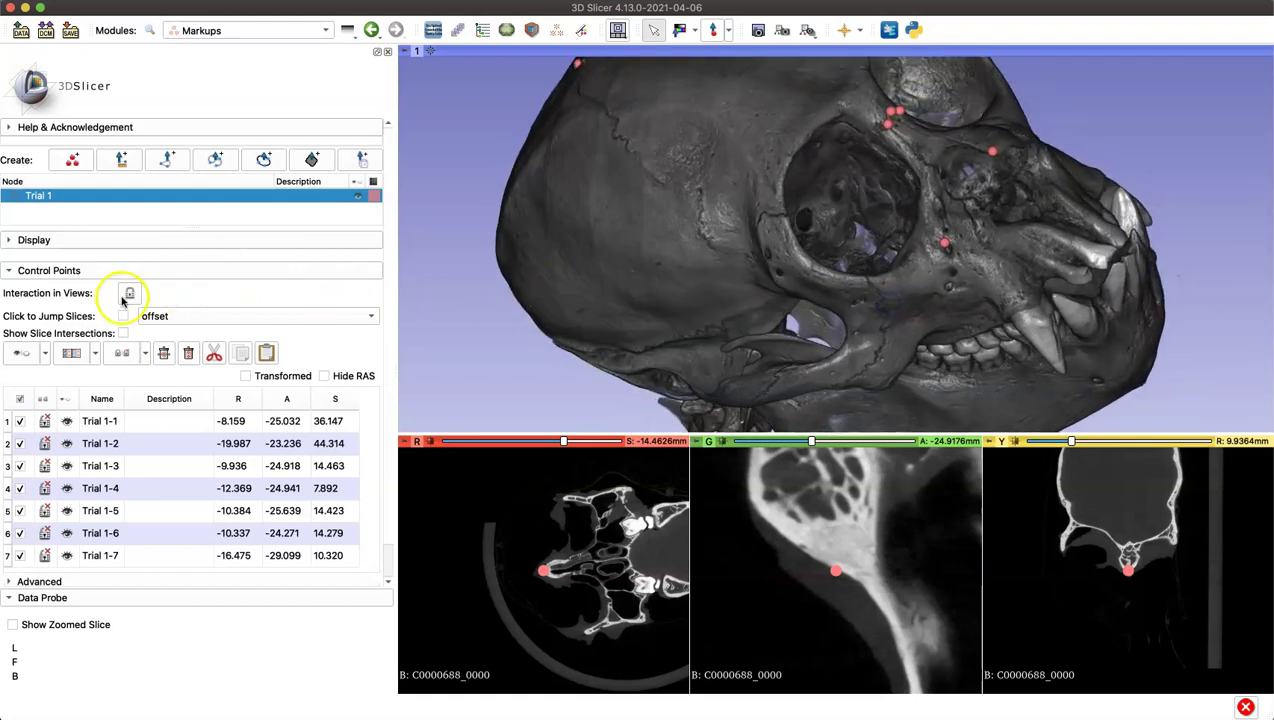
click(123, 297)
click(945, 244)
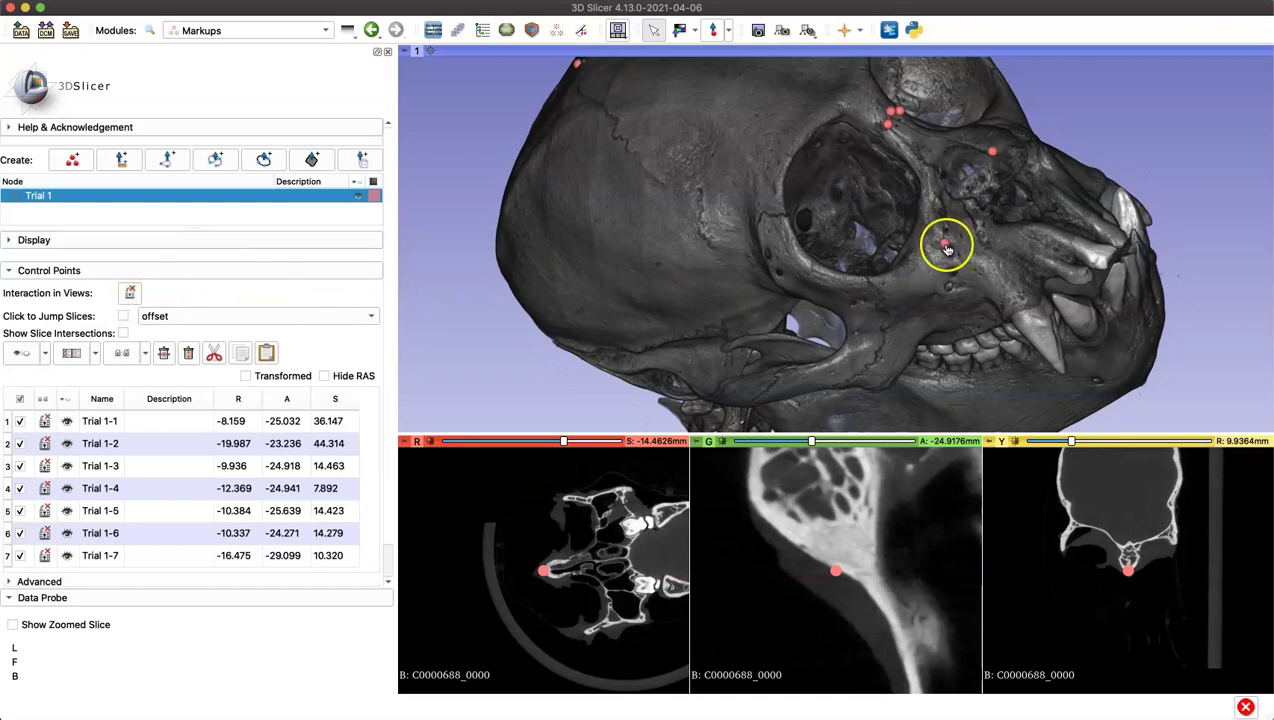
drag(901, 278, 880, 286)
drag(799, 250, 785, 226)
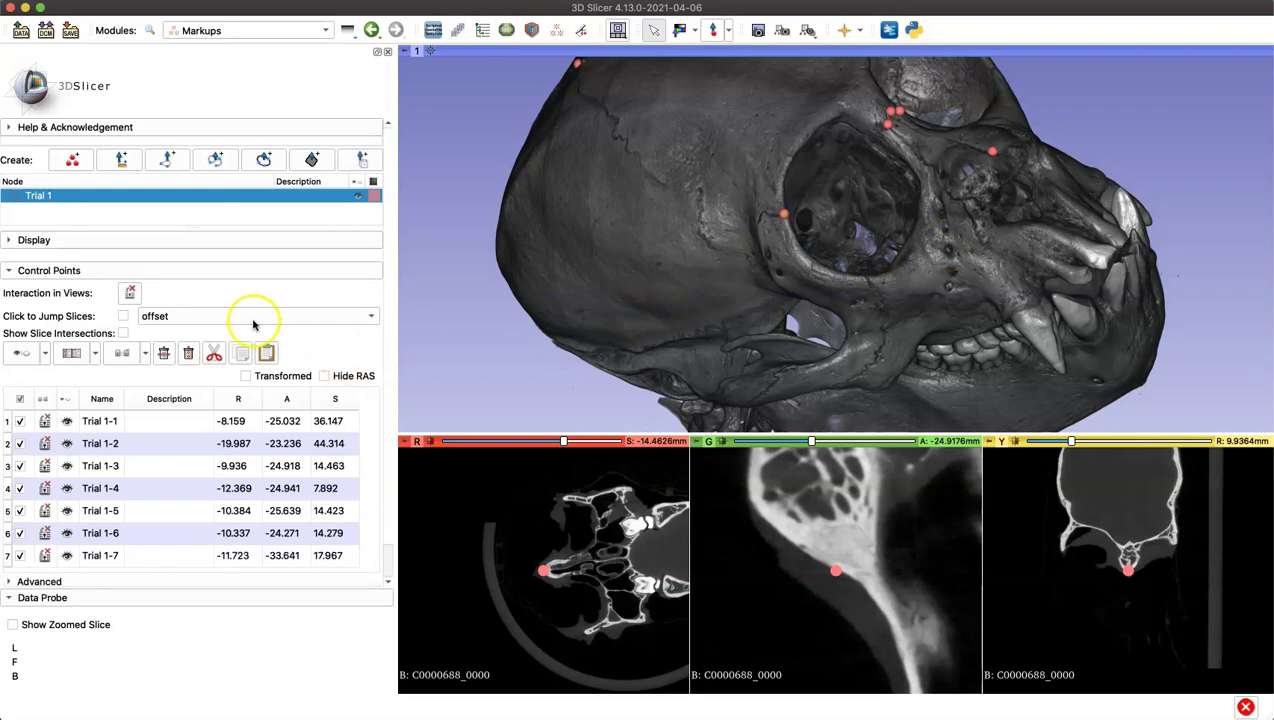
- Lock the control points again and orbit the skull to a side view
click(136, 294)
drag(787, 233, 705, 276)
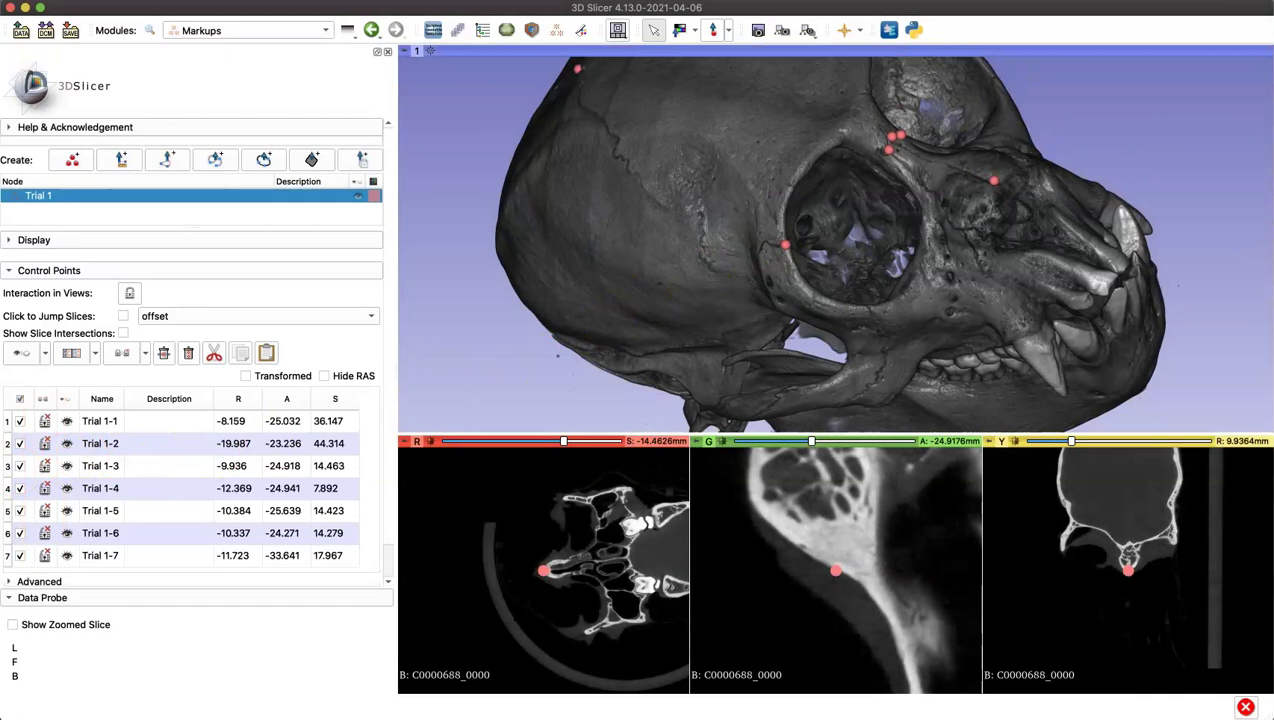
drag(537, 296, 687, 224)
scroll(687, 224, down, 5)
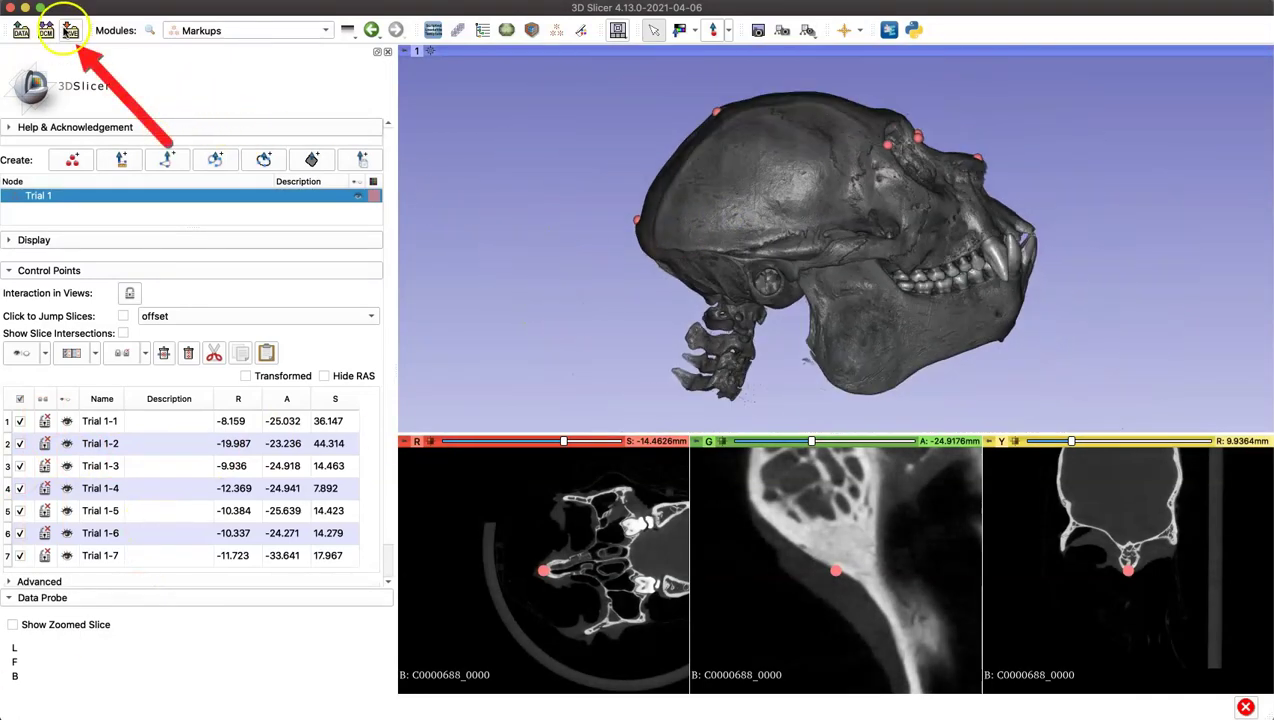
- Open the scene saving dialog, try the single Medical Reality Bundle (.mrb) option, and return to separate files
click(70, 31)
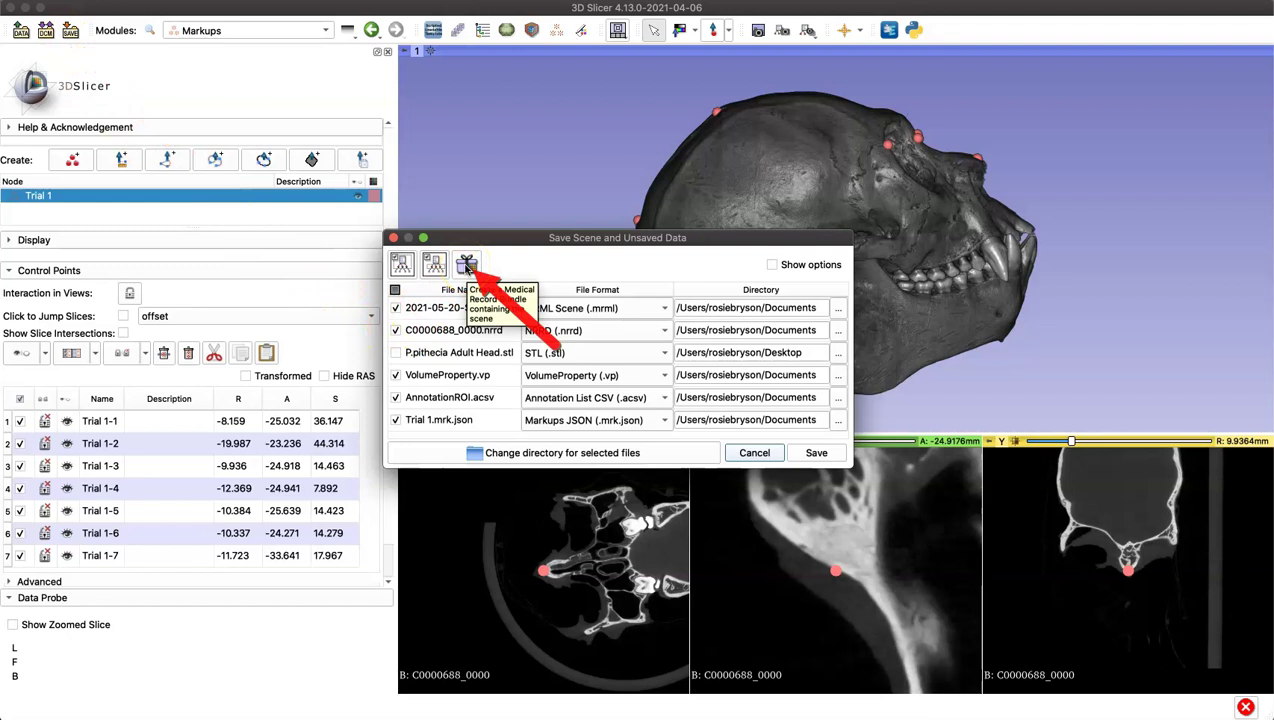
click(467, 265)
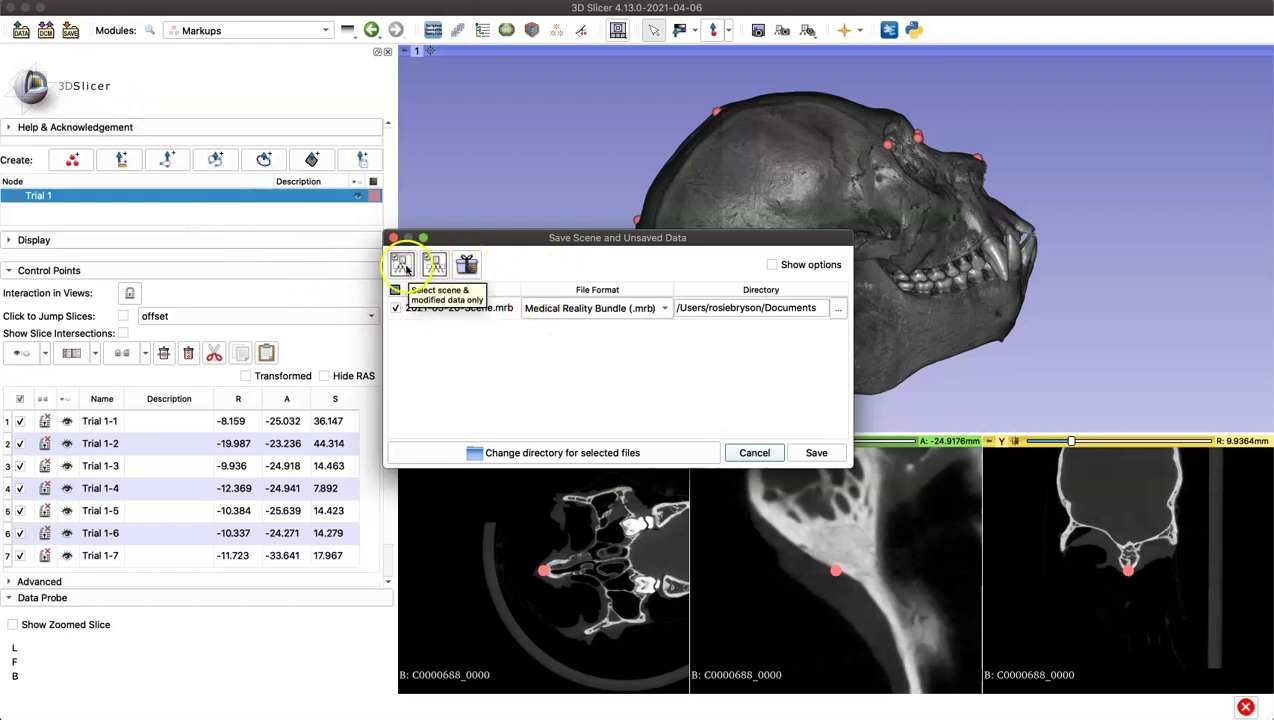
click(463, 268)
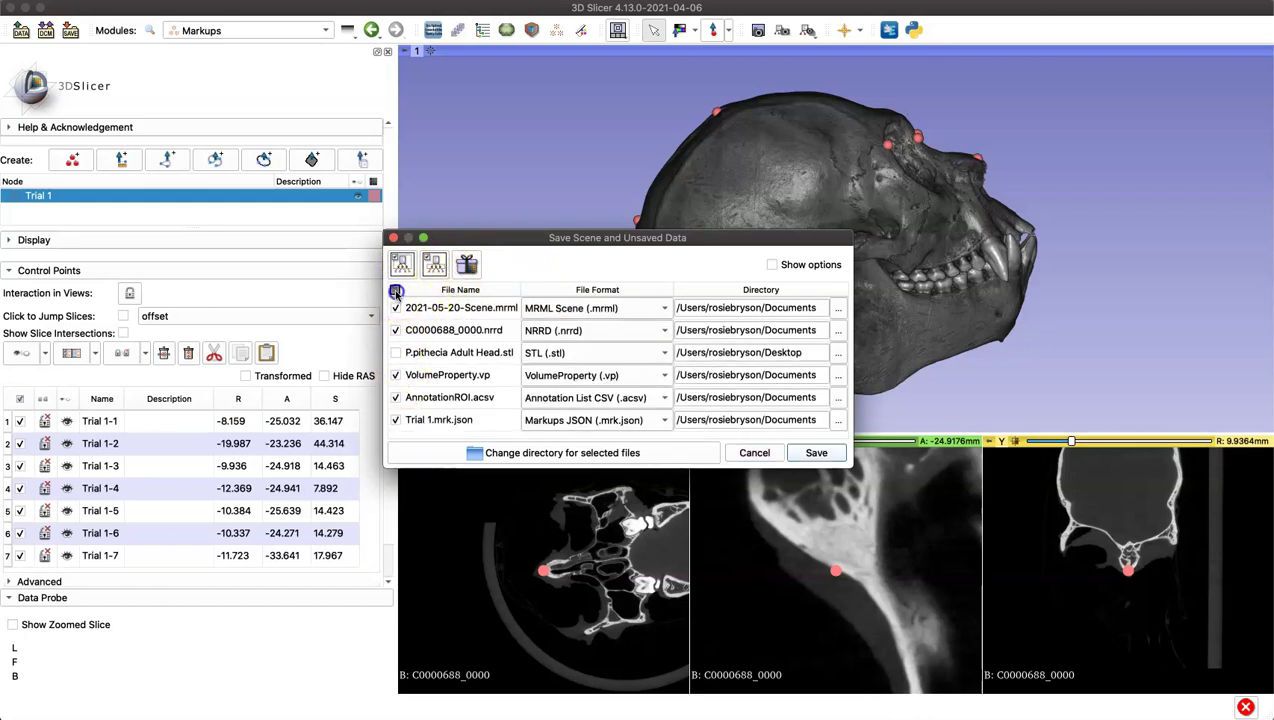
- Save only the Trial 1 markups, using the Markups Fiducial CSV (.fcsv) format
click(396, 291)
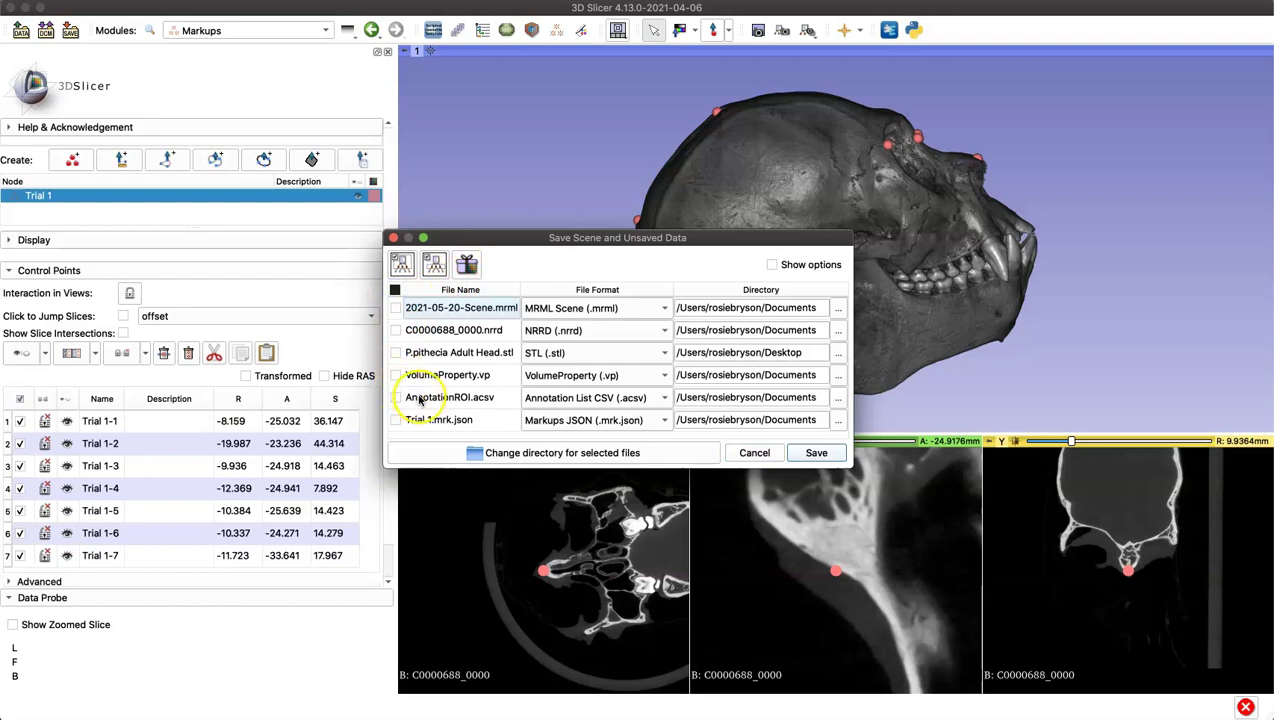
click(395, 420)
click(665, 421)
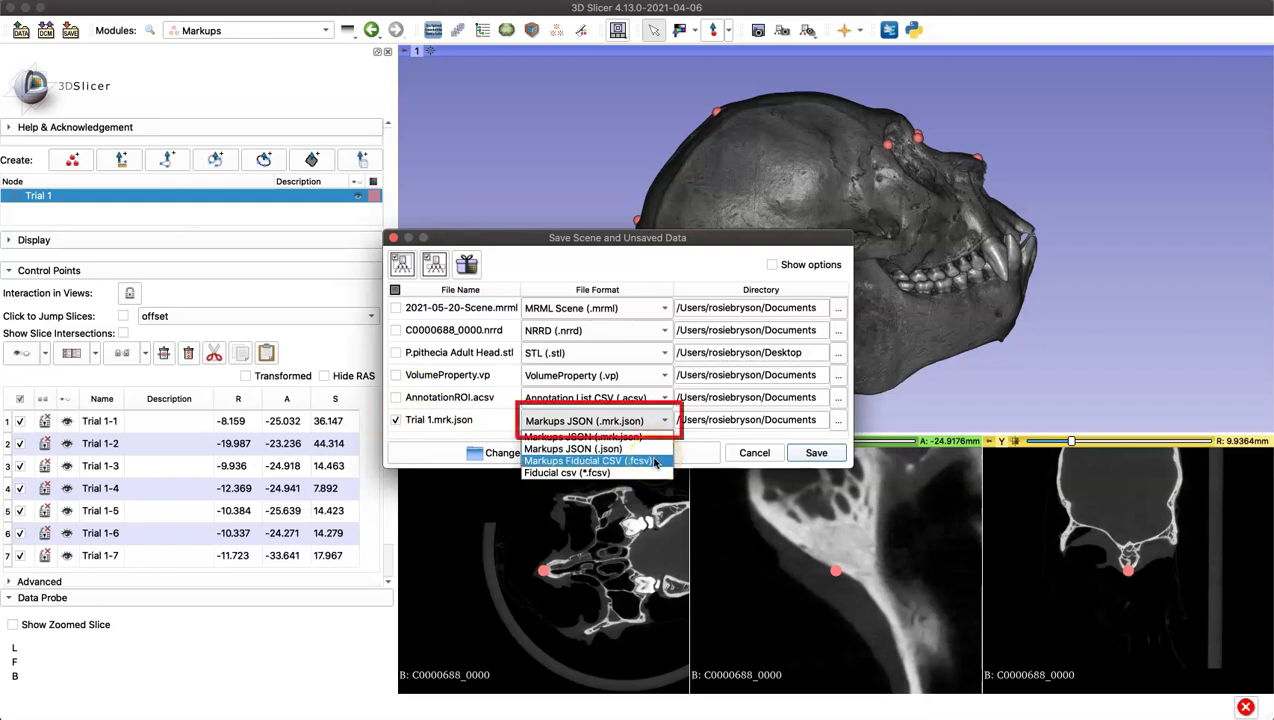
click(650, 461)
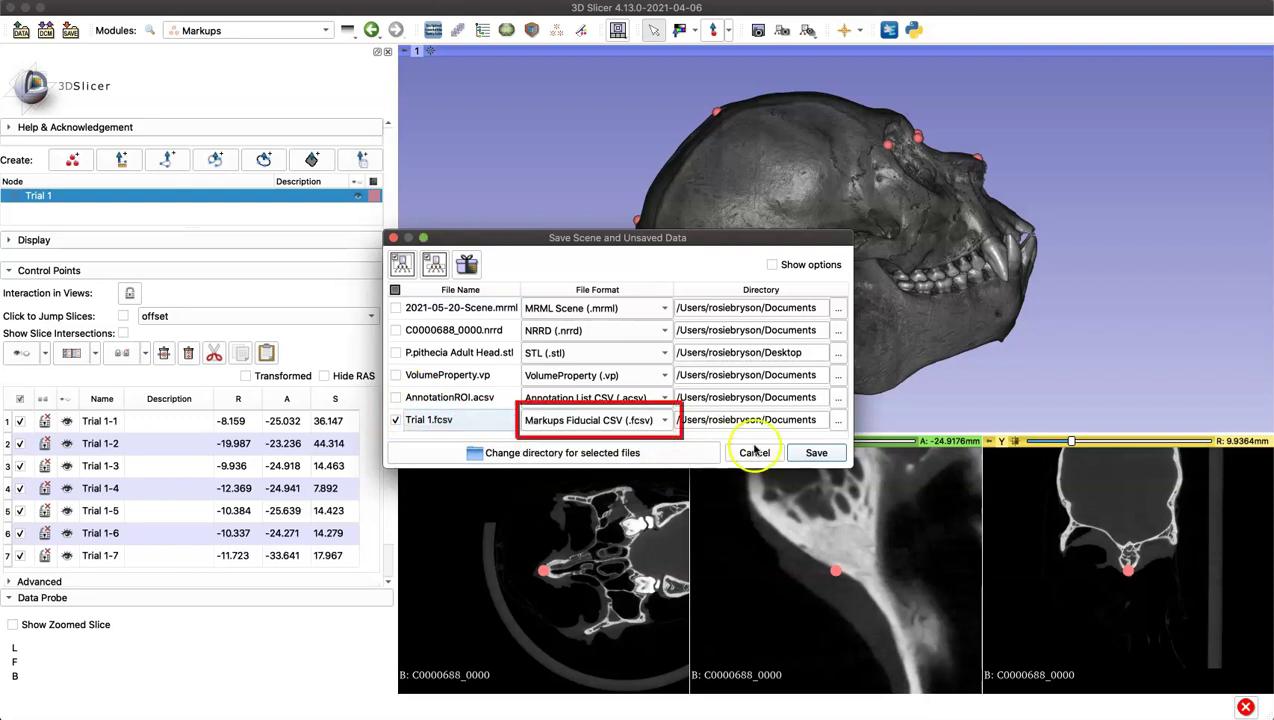
click(816, 454)
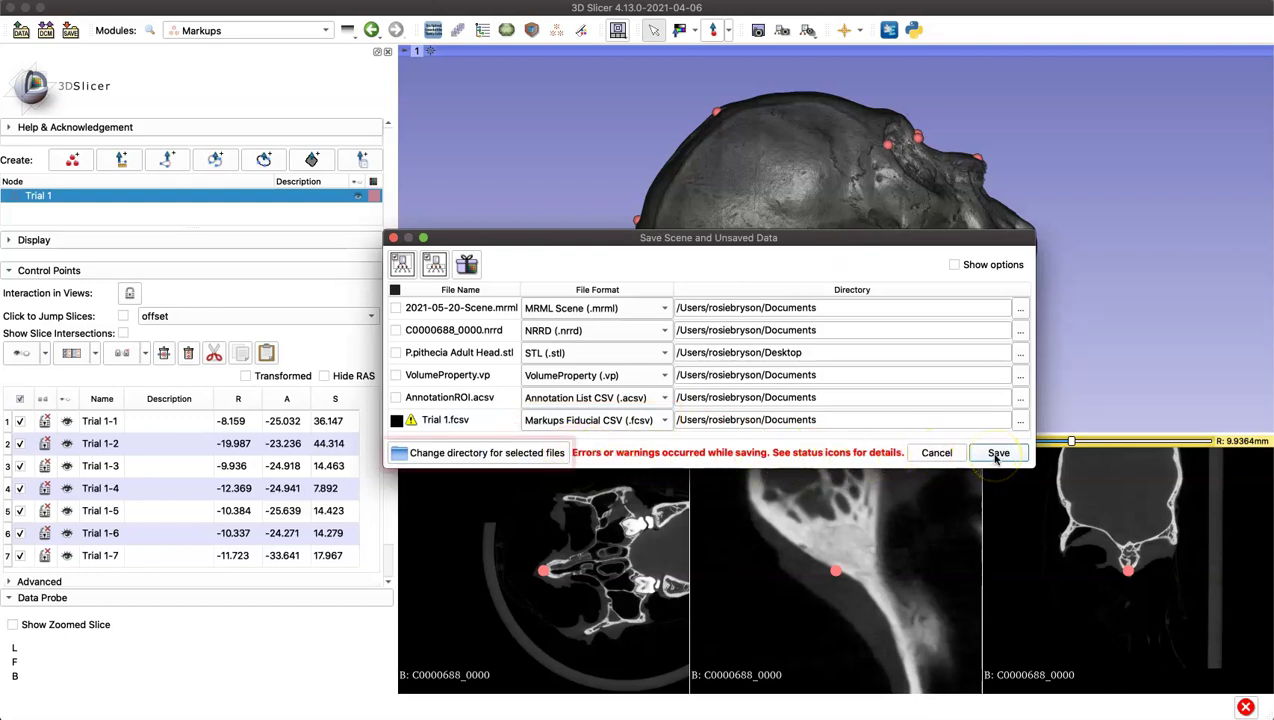
click(490, 455)
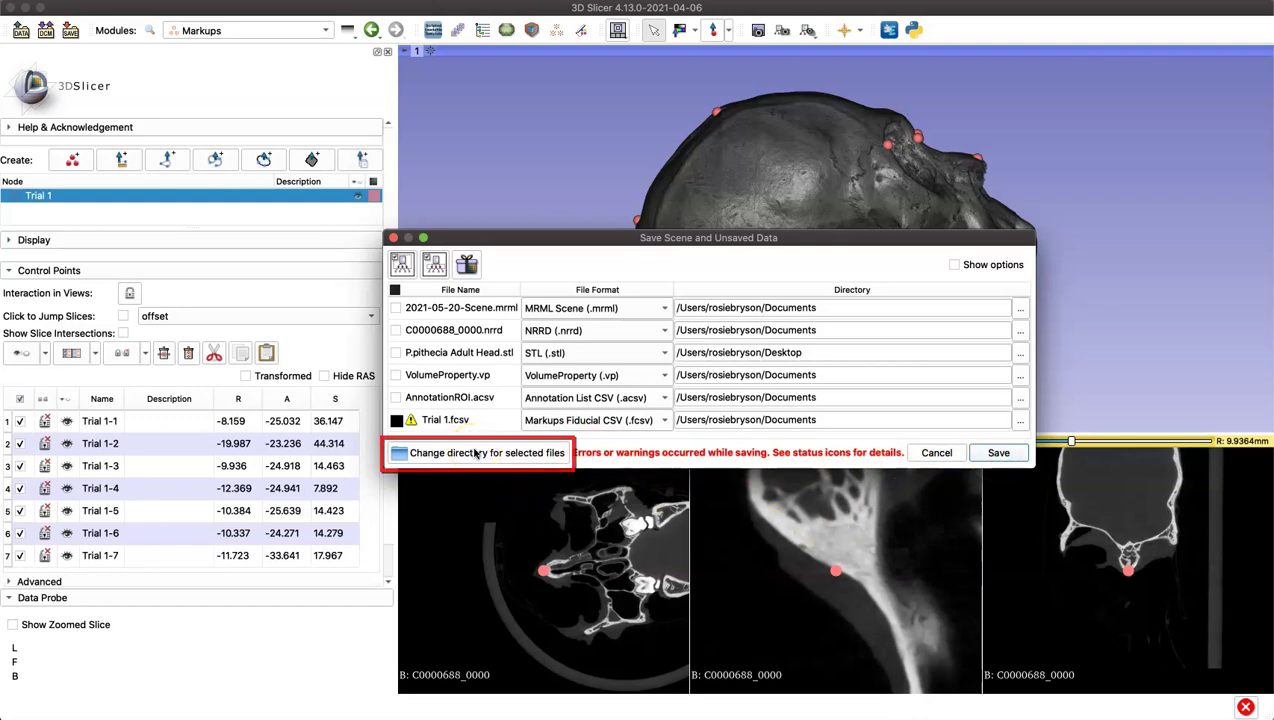